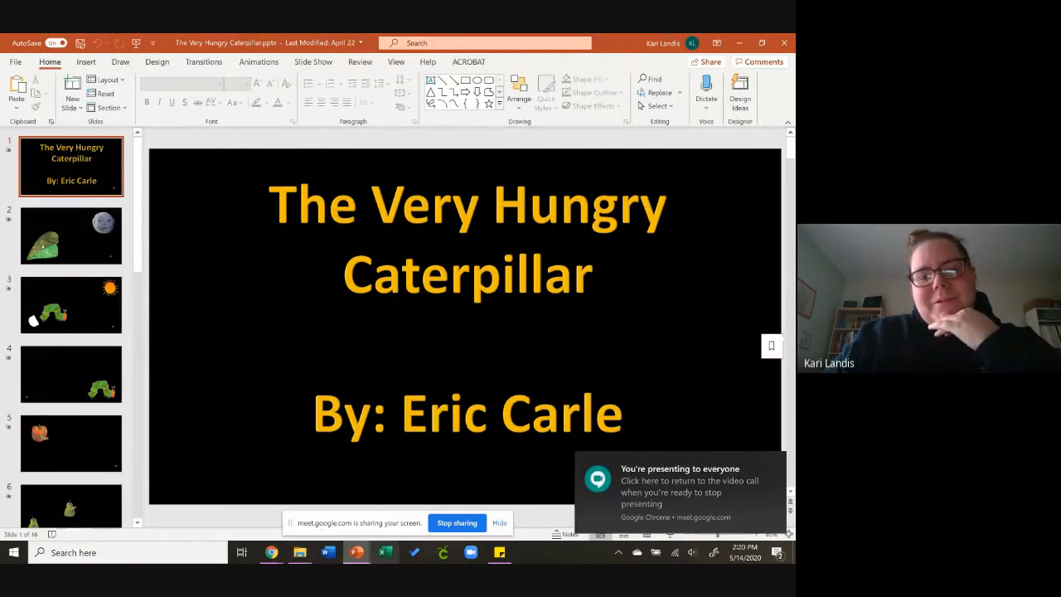
Copy the title text box from The Very Hungry Caterpillar presentation onto slide 1 of Presentation1.
mouse_move(358, 553)
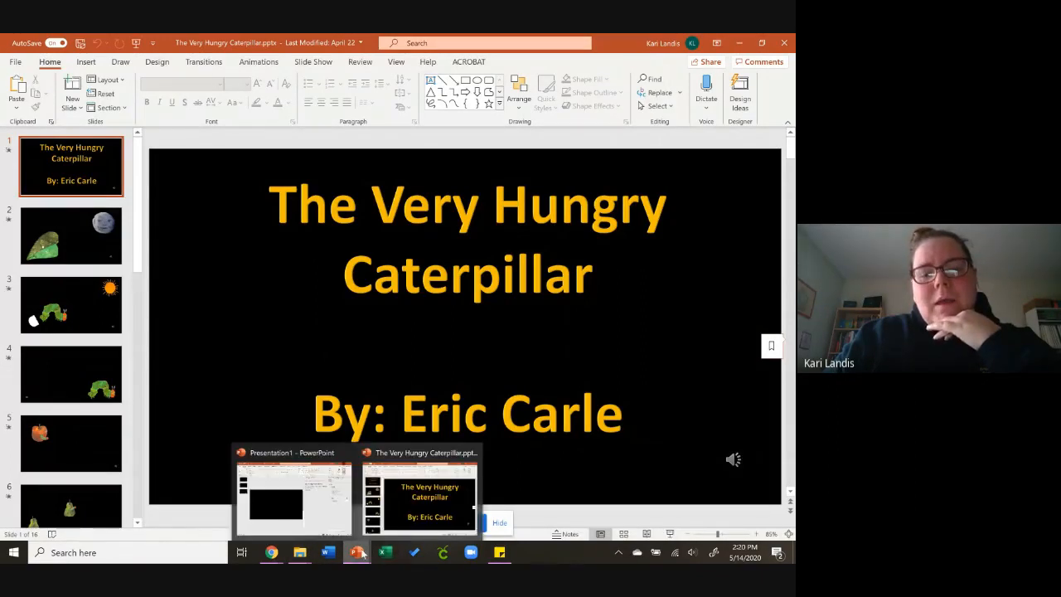
mouse_move(253, 488)
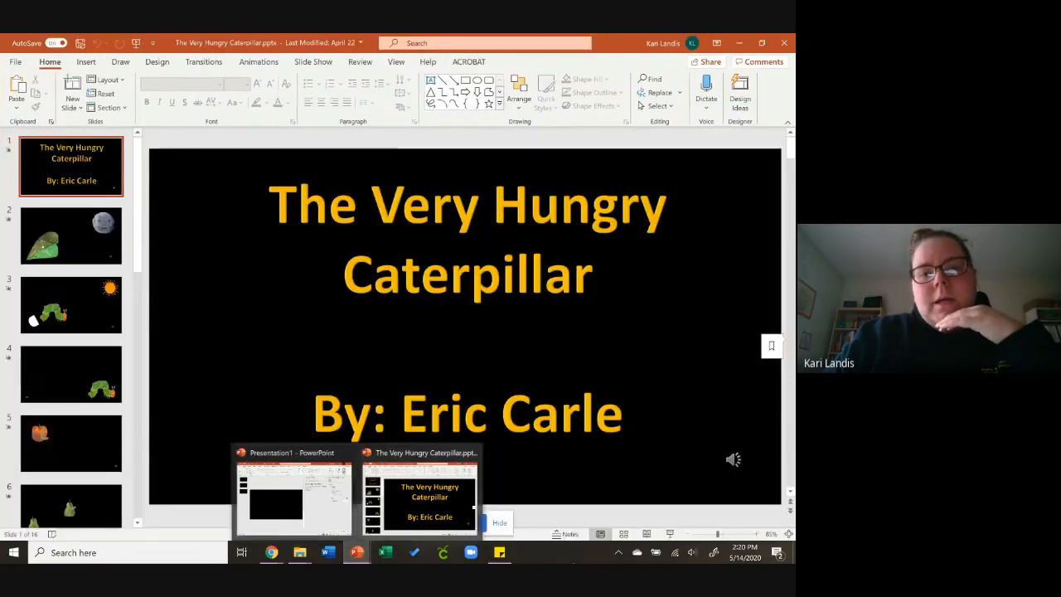
left_click(421, 496)
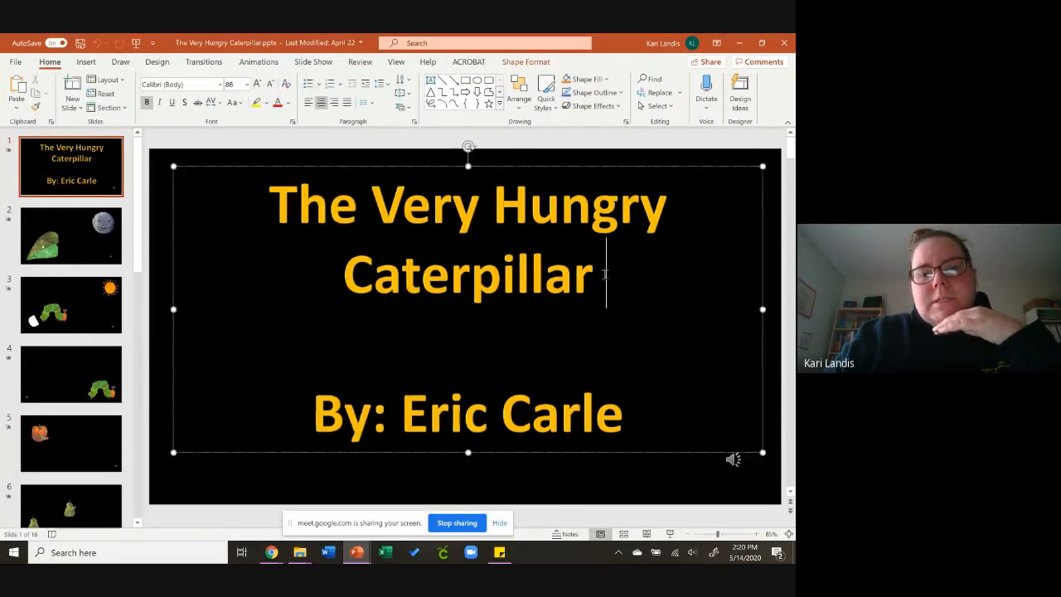
left_click(558, 167)
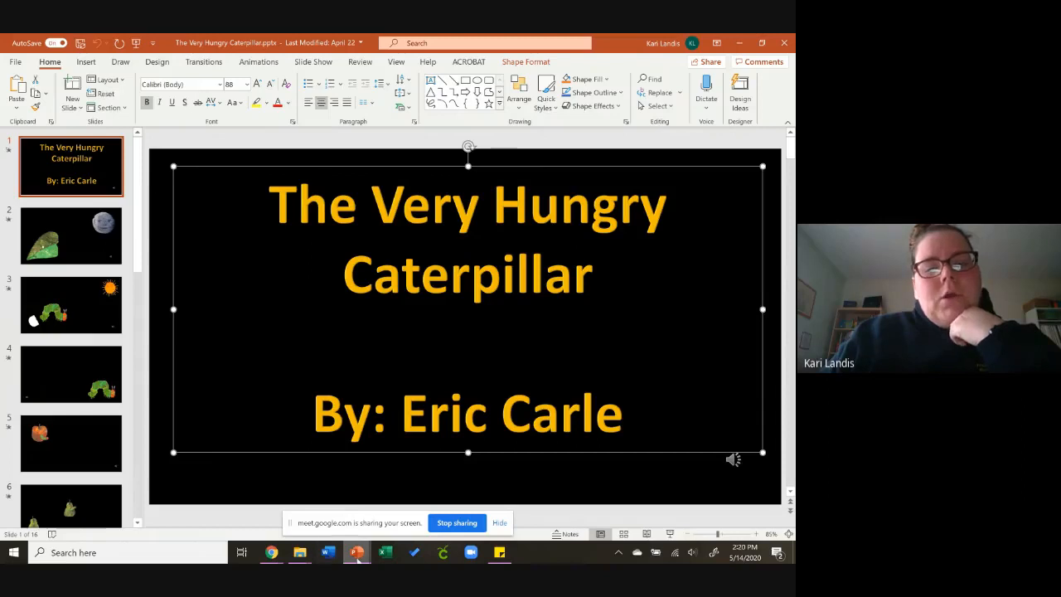
mouse_move(358, 555)
left_click(324, 500)
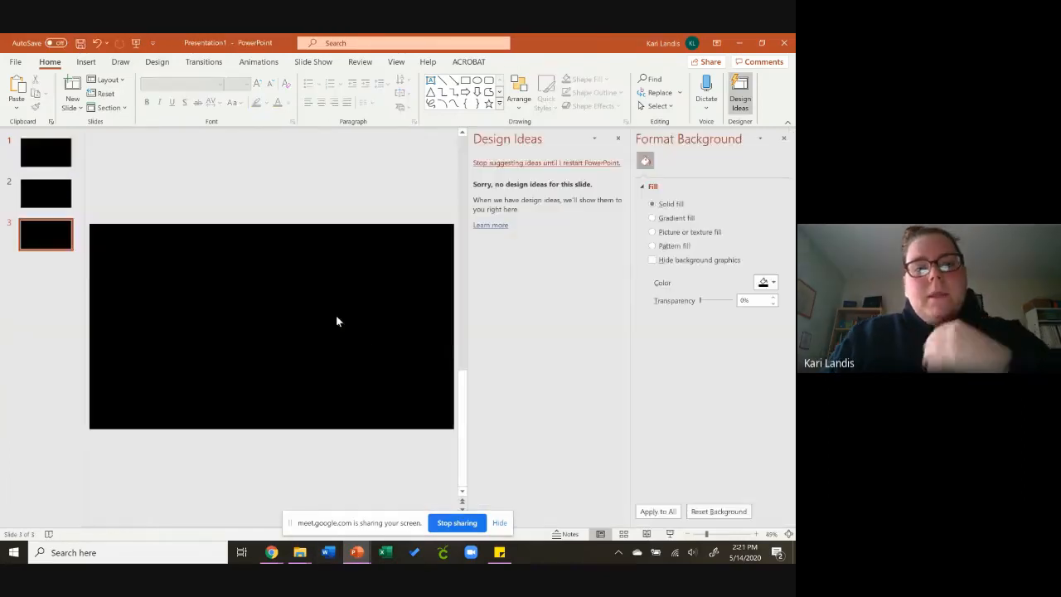
left_click(45, 152)
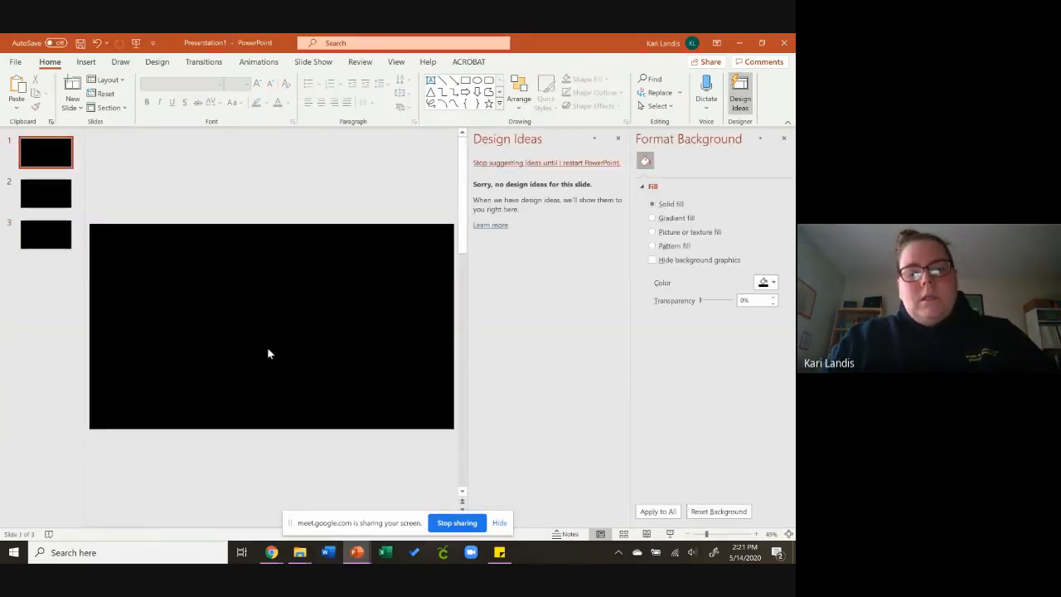
type("The Very Hungry Caterpillar  By: Eric Carle")
Replace the book title on slide 1 with "Little Quack".
left_click_drag(349, 300, 179, 280)
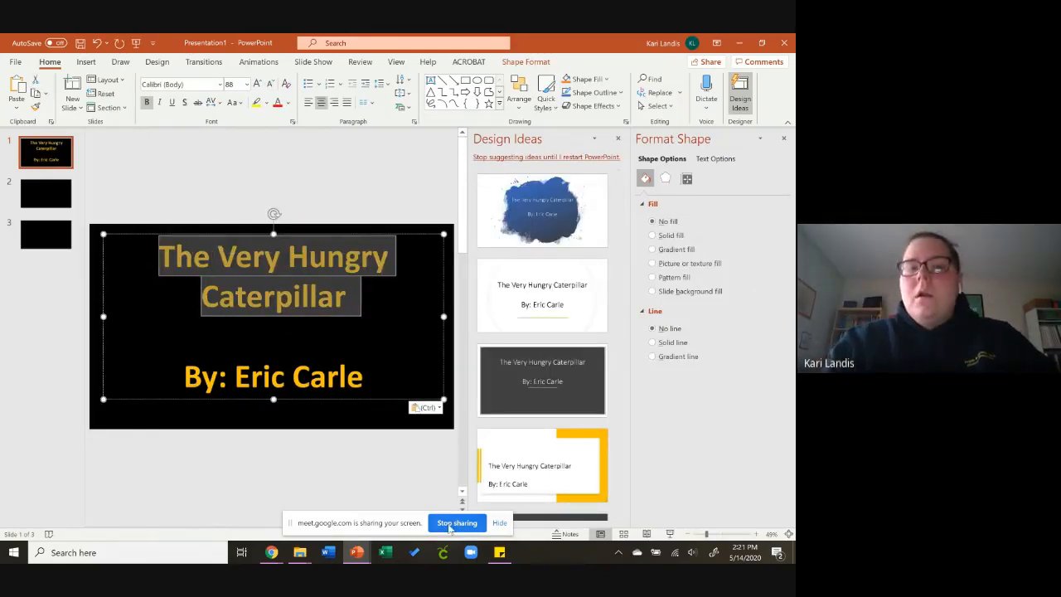
type("Little")
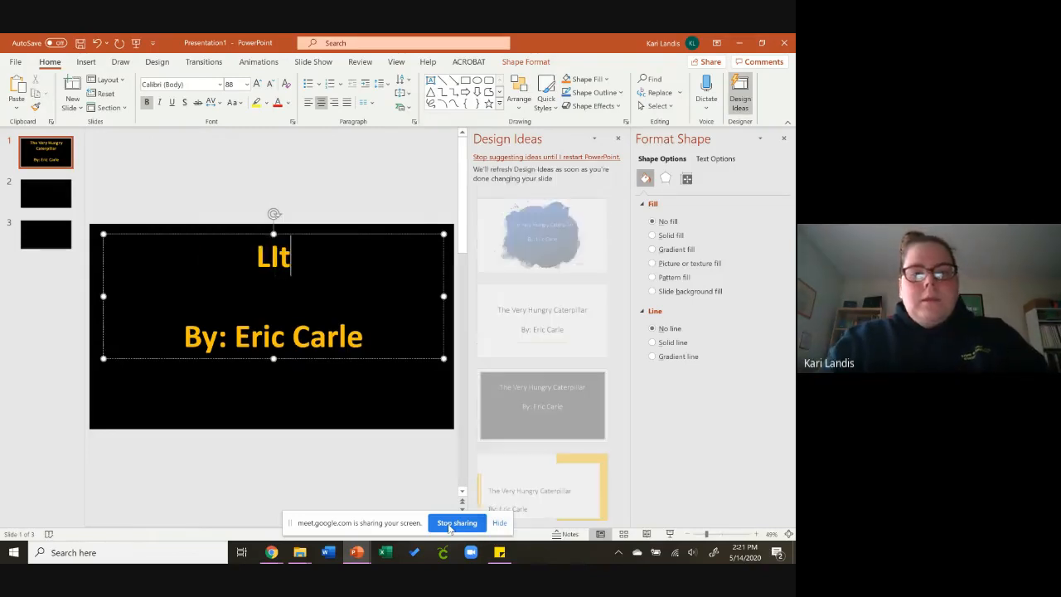
type(" Quack")
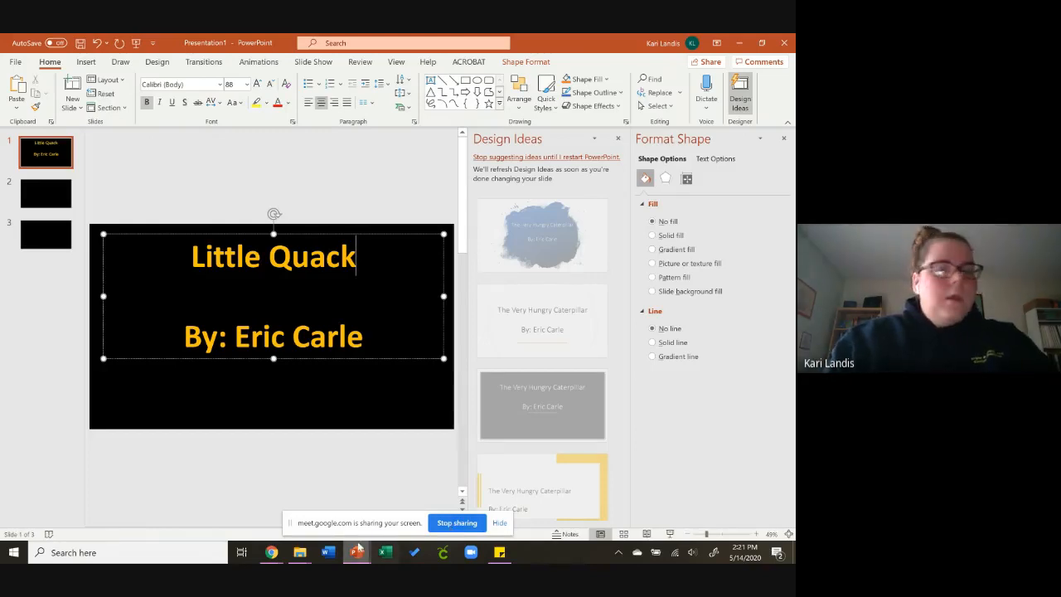
Replace the name after "By:" on slide 1 with the name of the Little Quack author.
left_click(407, 336)
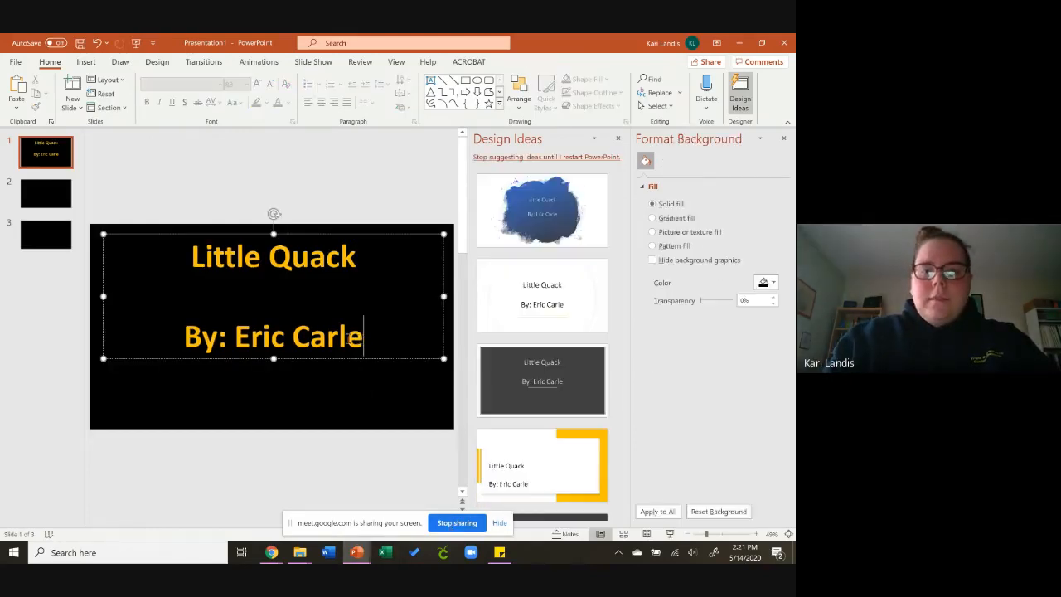
key("BackSpace")
key("BackSpace")
key("BackSpace")
key("BackSpace")
key("BackSpace")
key("BackSpace")
key("BackSpace")
key("BackSpace")
key("BackSpace")
key("BackSpace")
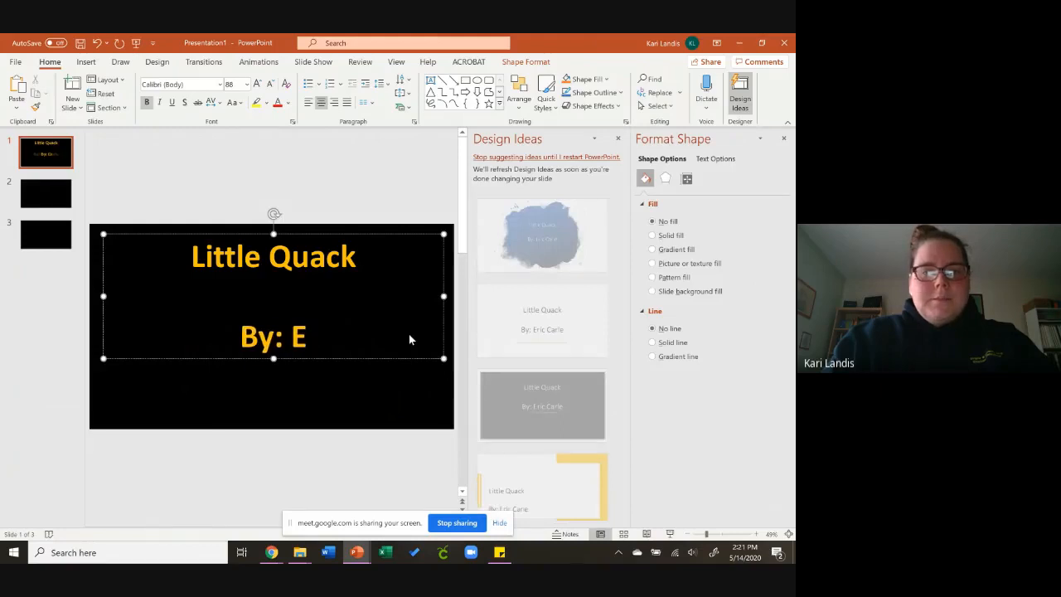
type("L")
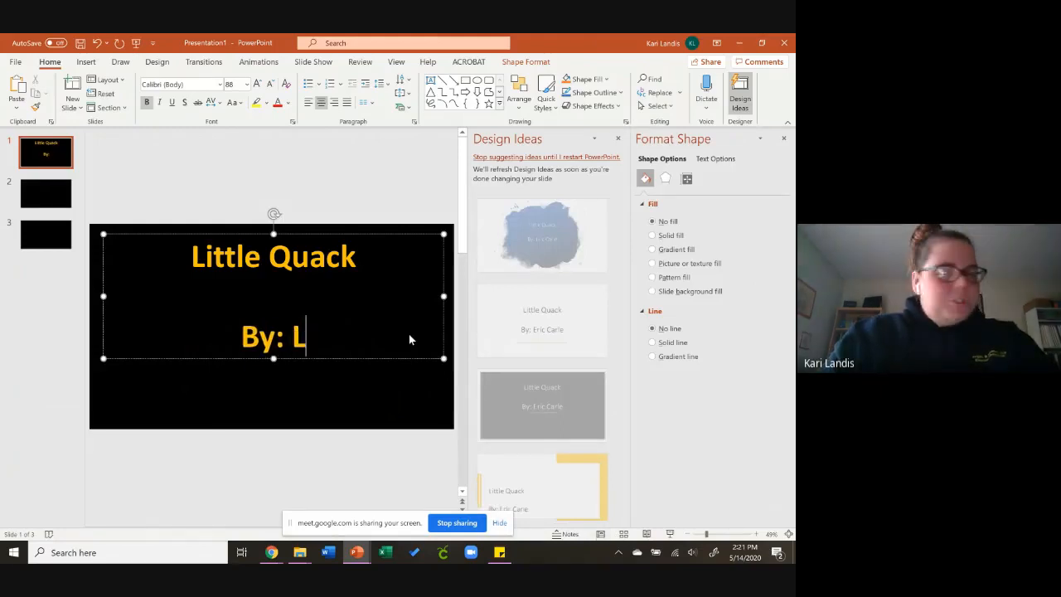
type("auren Thompson")
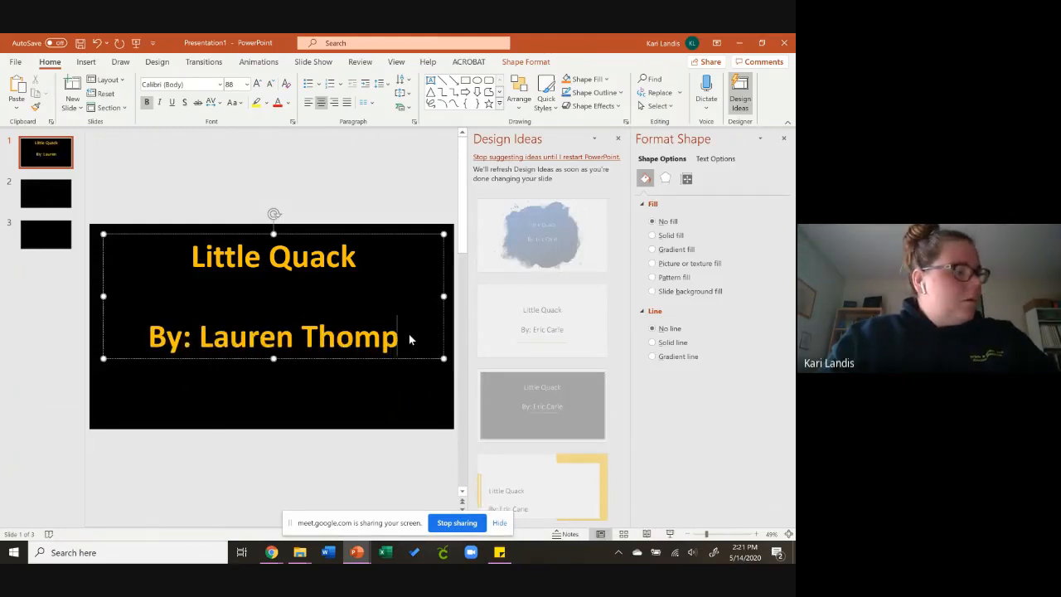
Move the title text box slightly down on slide 1 and enlarge "Little Quack" to 138 pt.
left_click(349, 237)
left_click(350, 262)
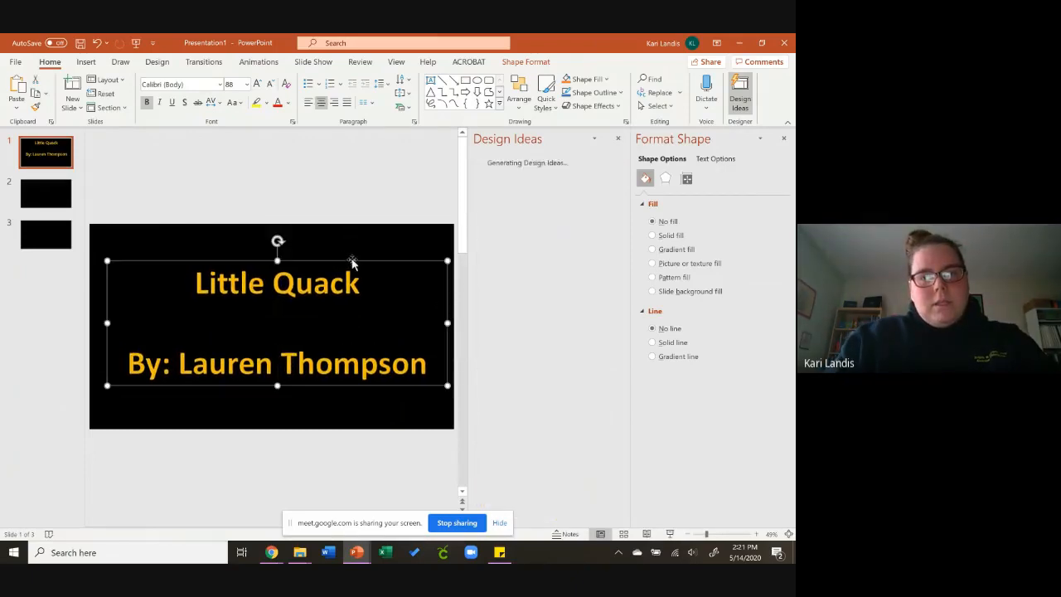
left_click_drag(363, 281, 192, 282)
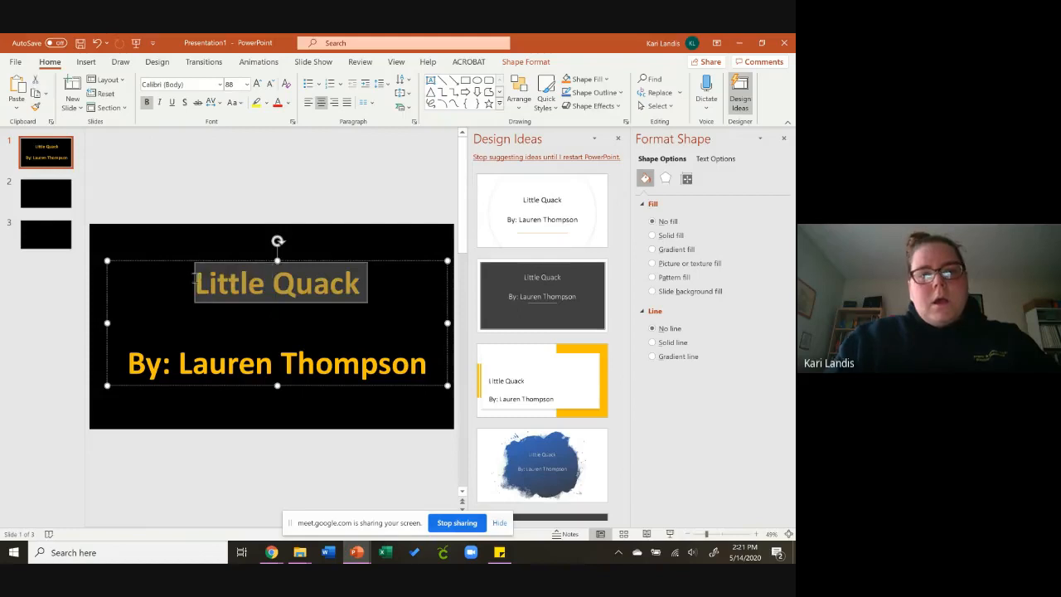
left_click(257, 84)
left_click(257, 84)
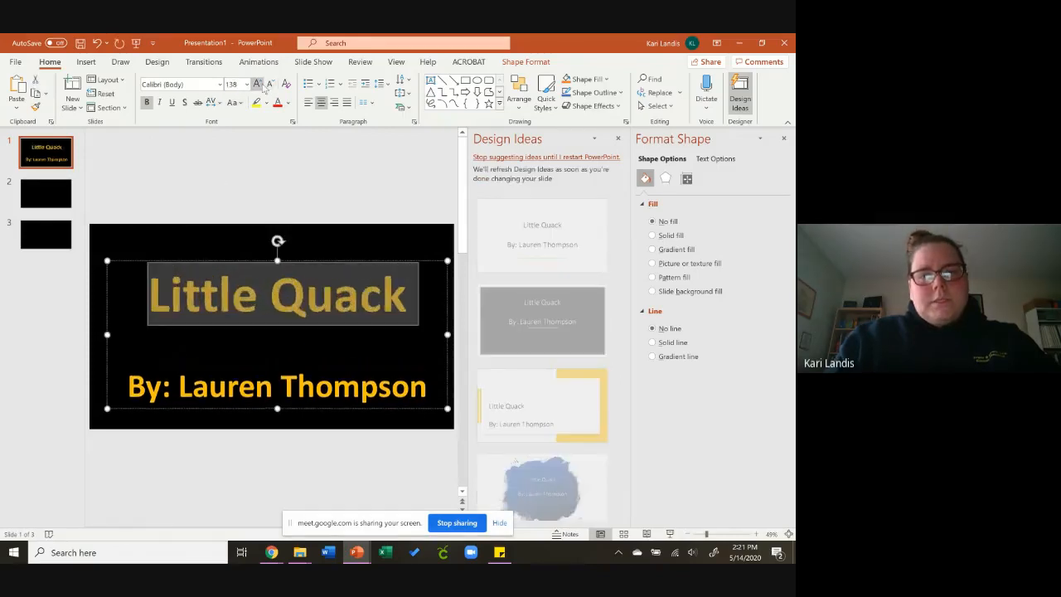
left_click(338, 343)
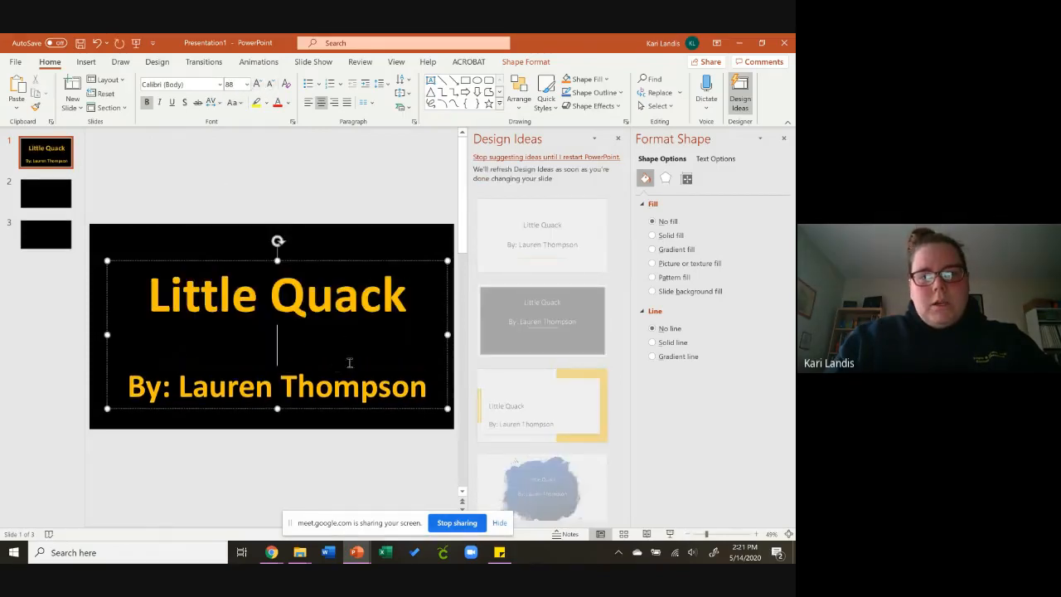
left_click(60, 203)
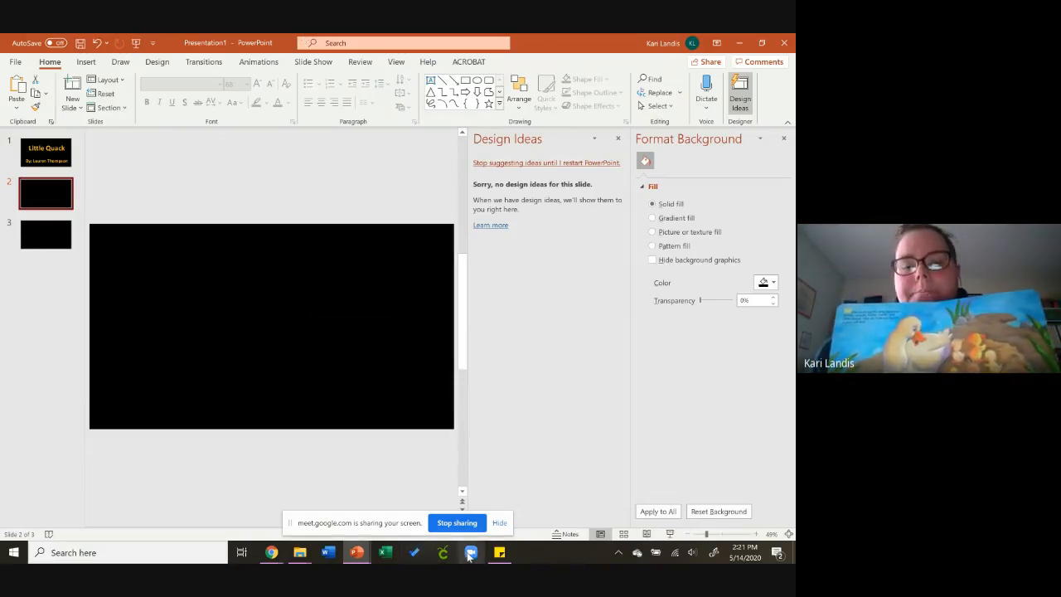
mouse_move(271, 552)
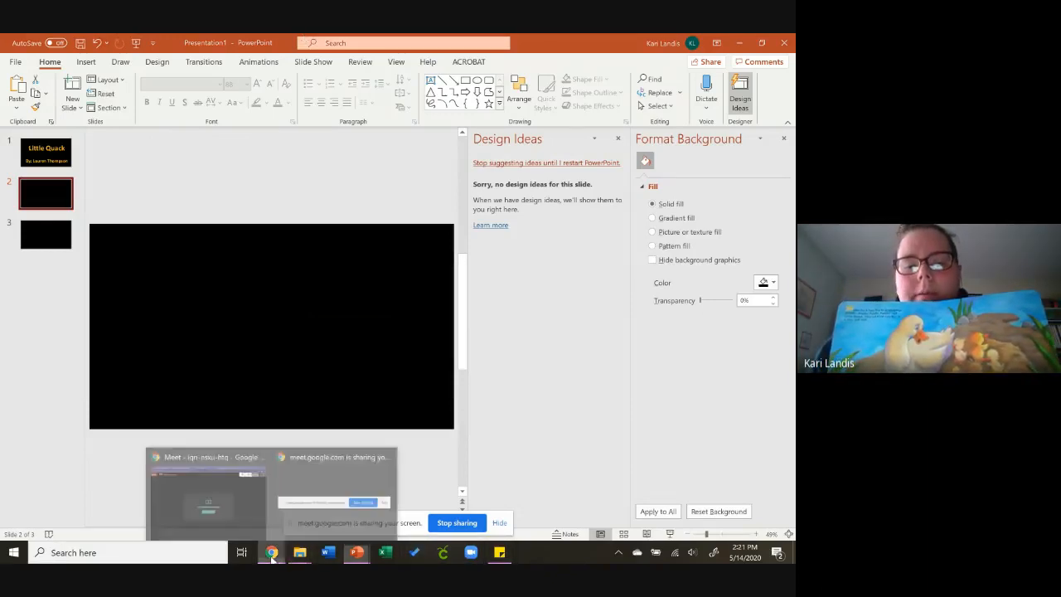
mouse_move(243, 509)
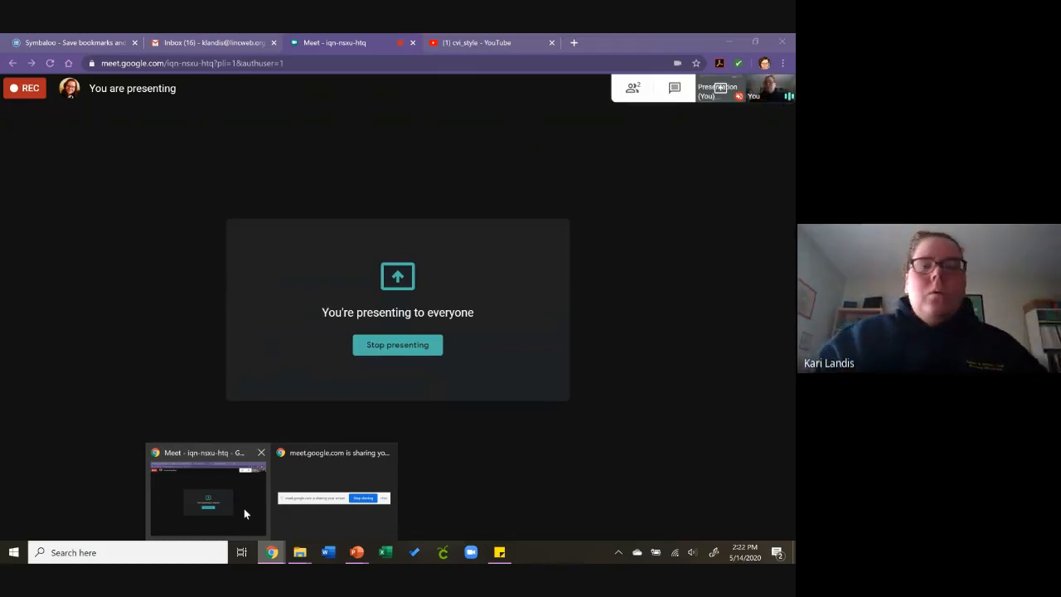
left_click(268, 524)
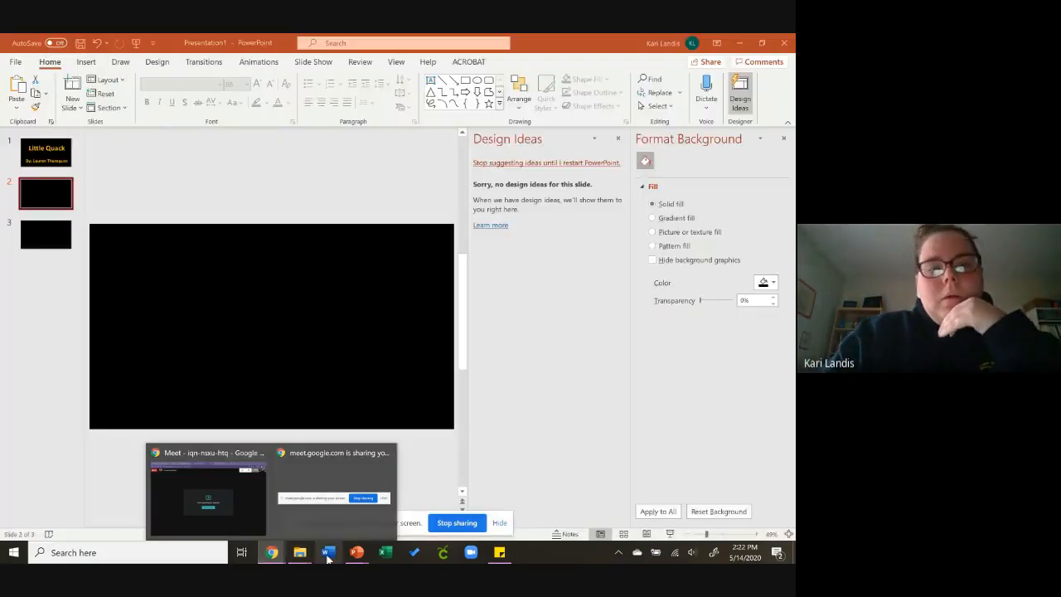
Dismiss the design suggestions for slide 2 and browse this device for a picture to insert, opening the Little Quack folder under Popular Children's Books.
left_click(39, 199)
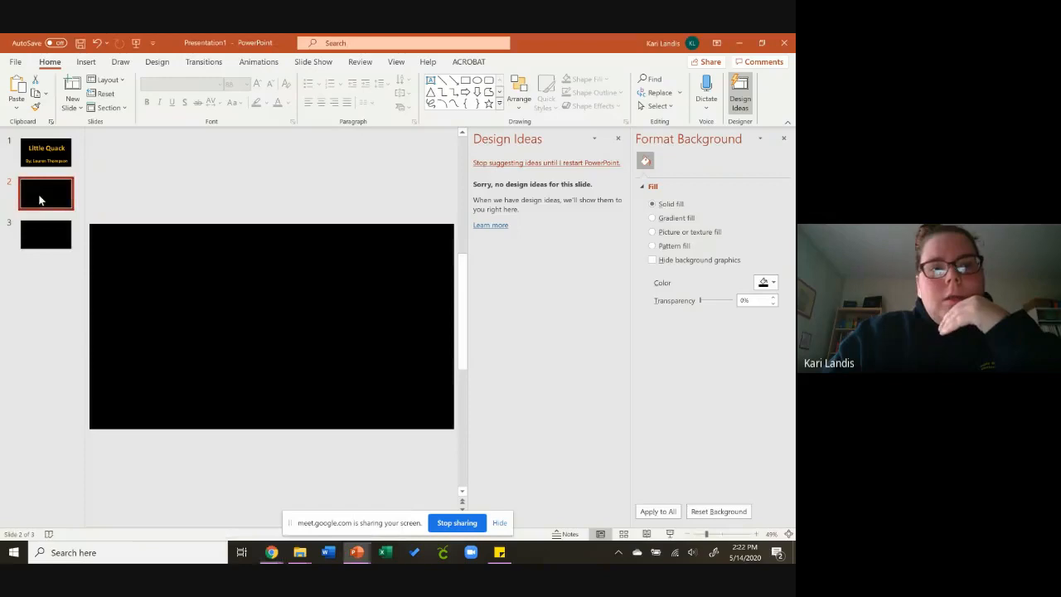
left_click(86, 61)
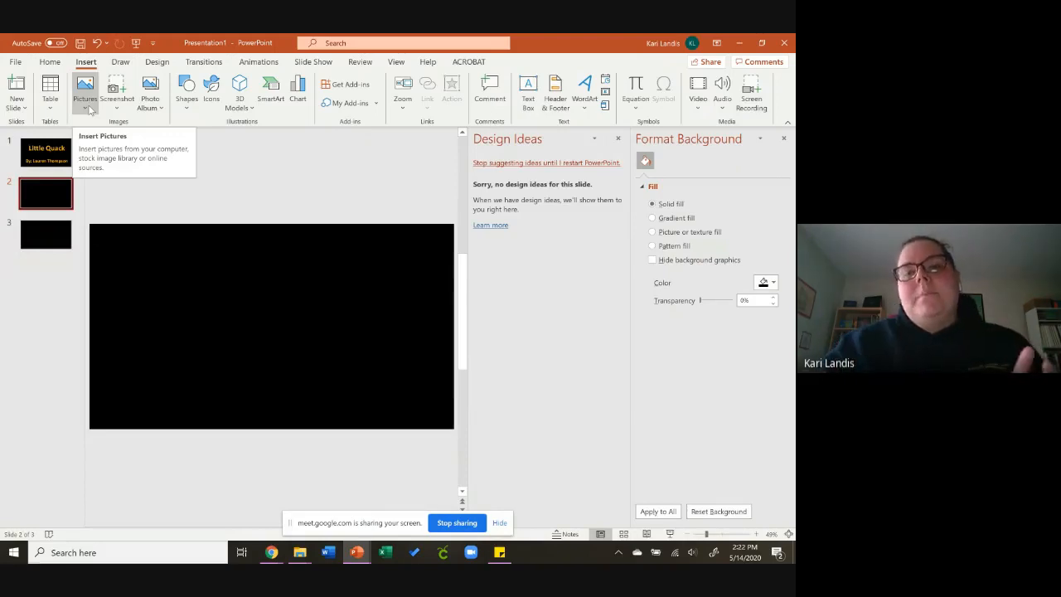
left_click(617, 139)
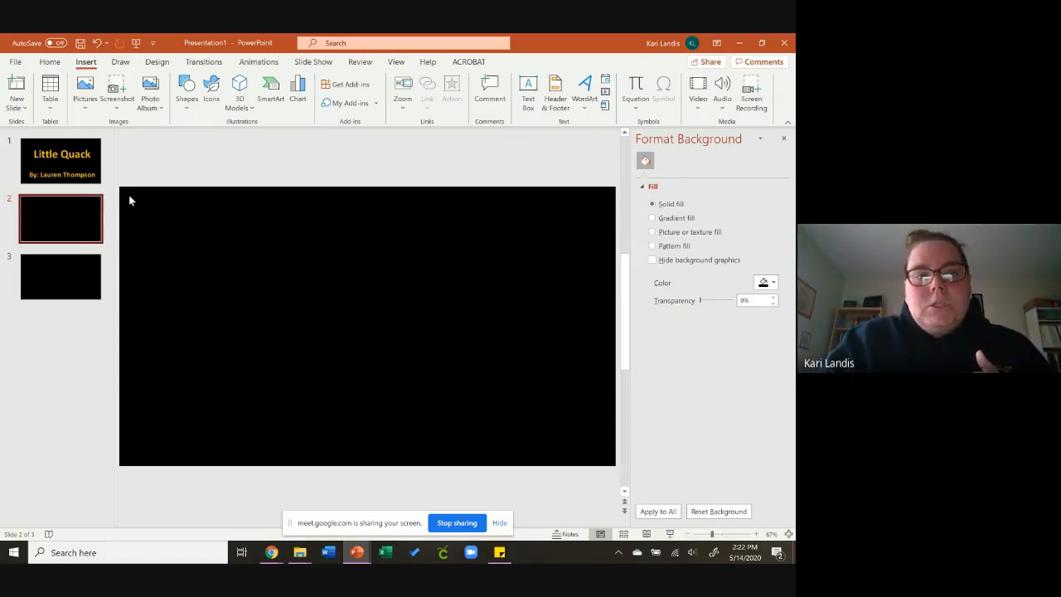
left_click(84, 108)
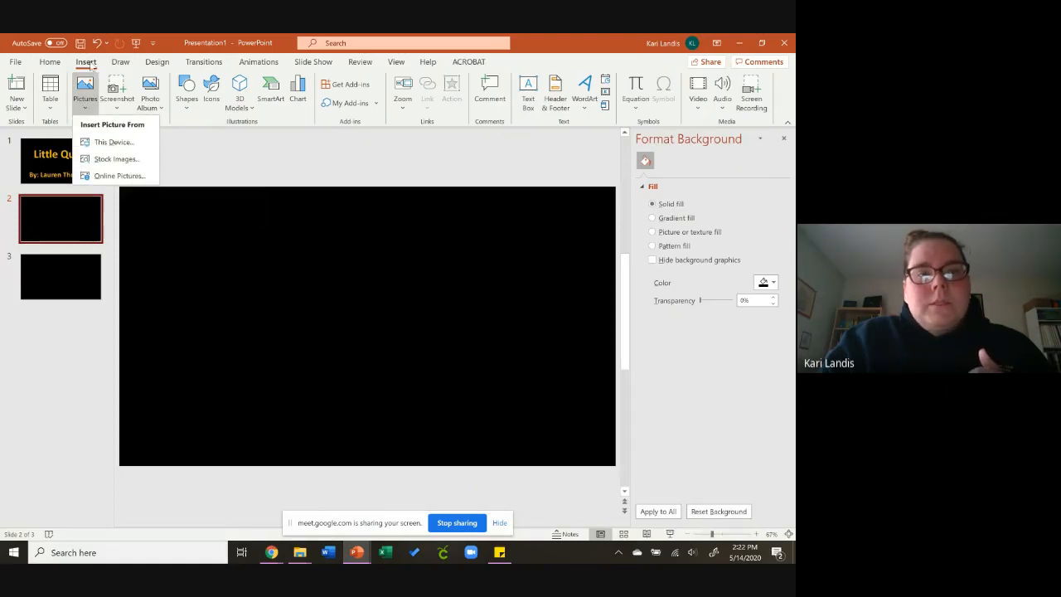
left_click(110, 144)
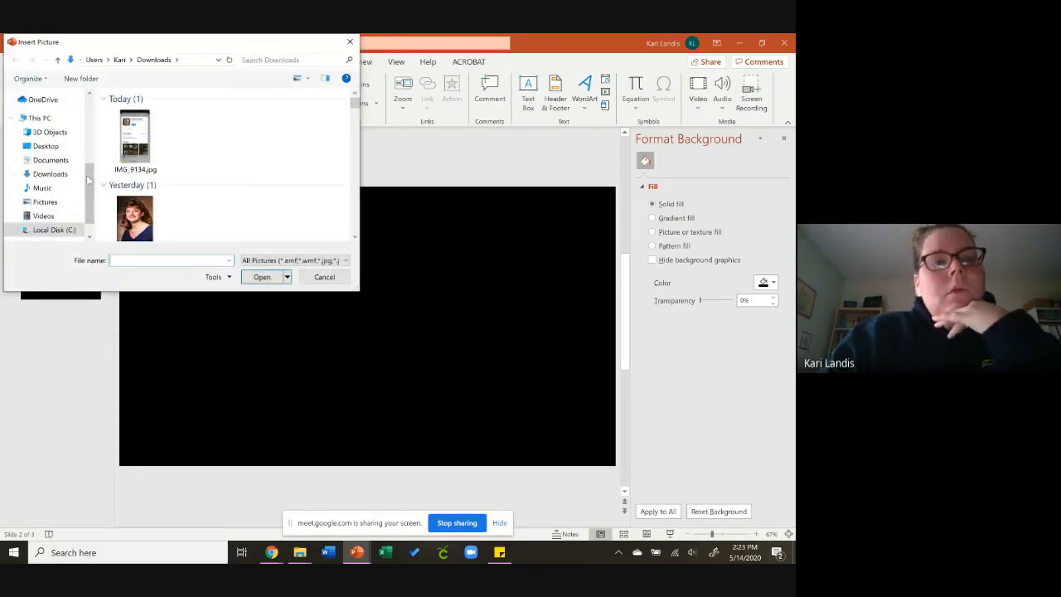
left_click_drag(88, 180, 94, 133)
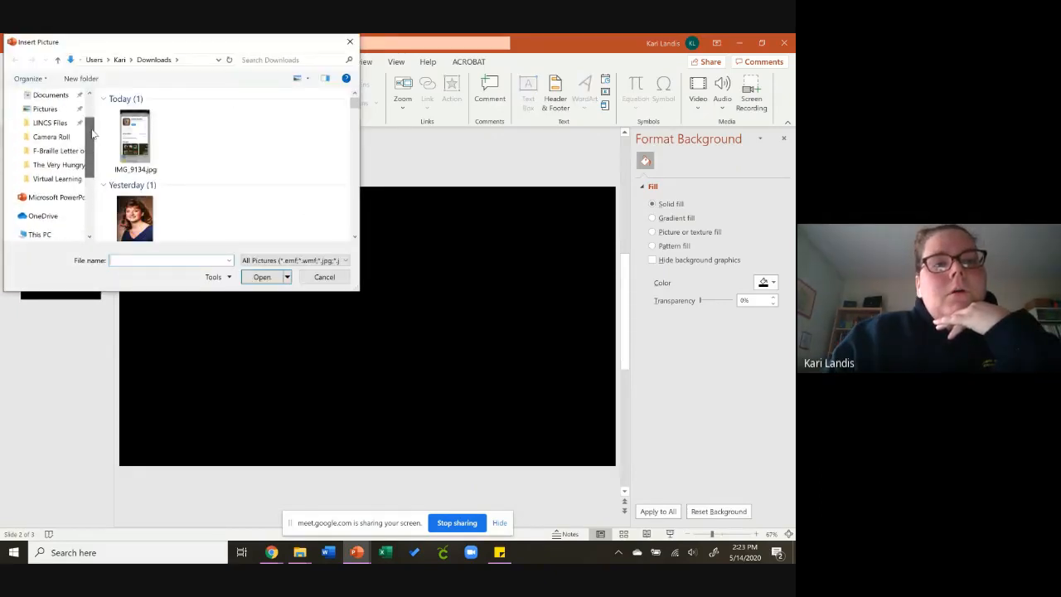
left_click(58, 164)
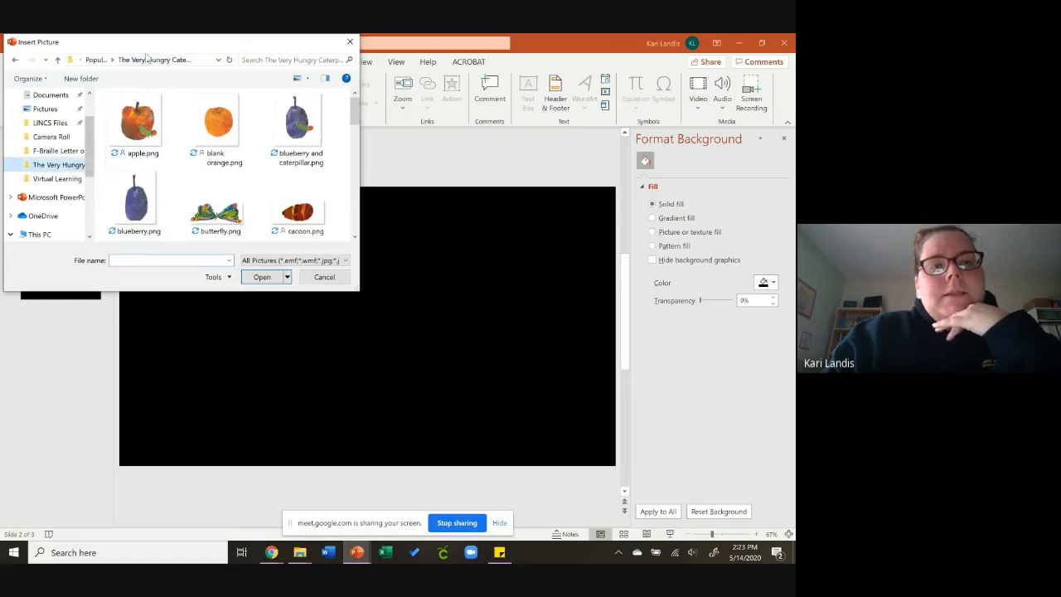
left_click(97, 60)
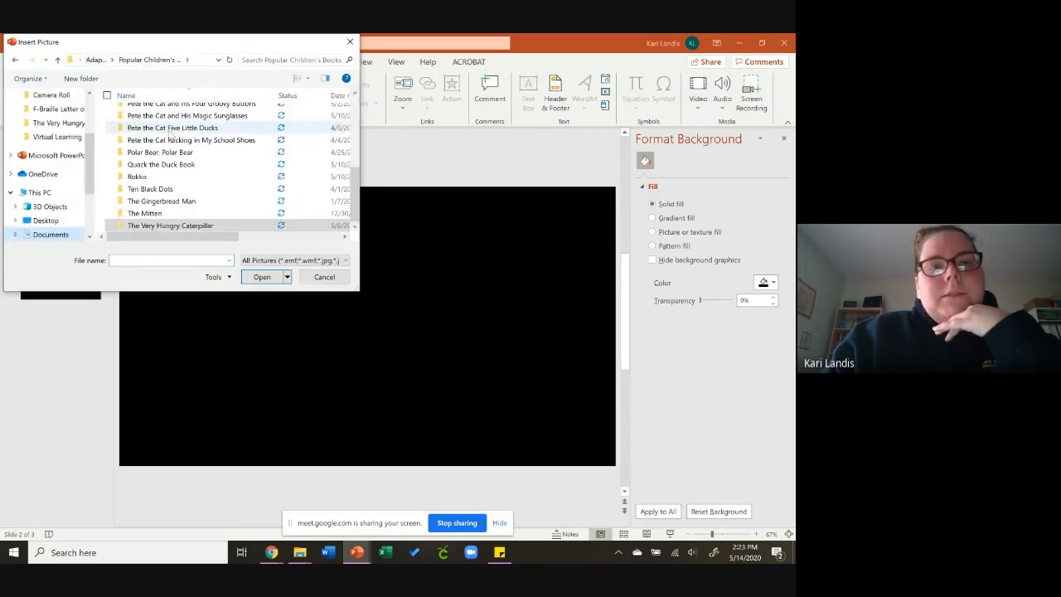
scroll(189, 167, "up", 2)
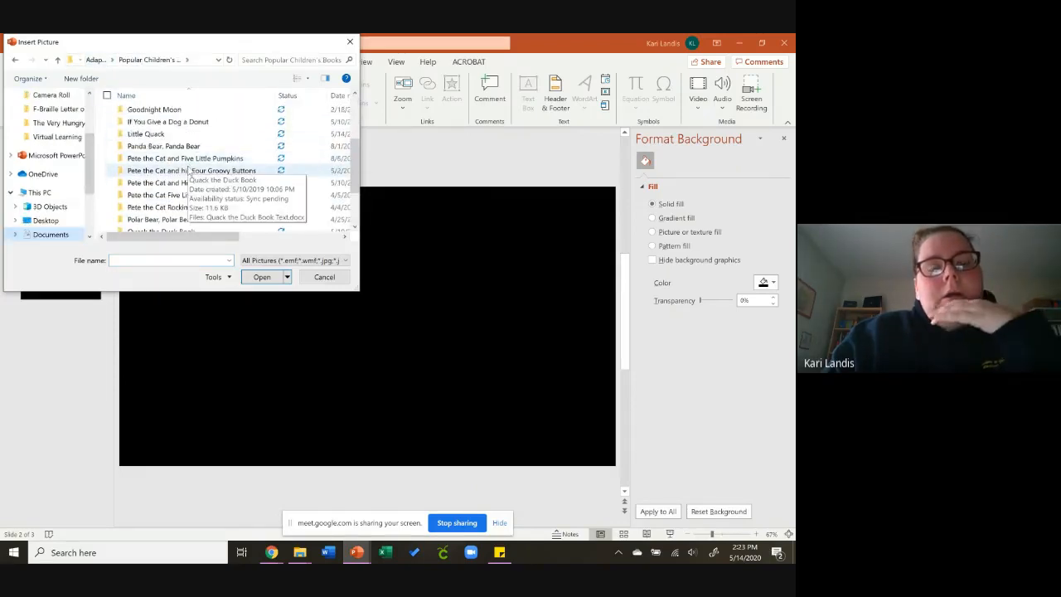
double_click(173, 135)
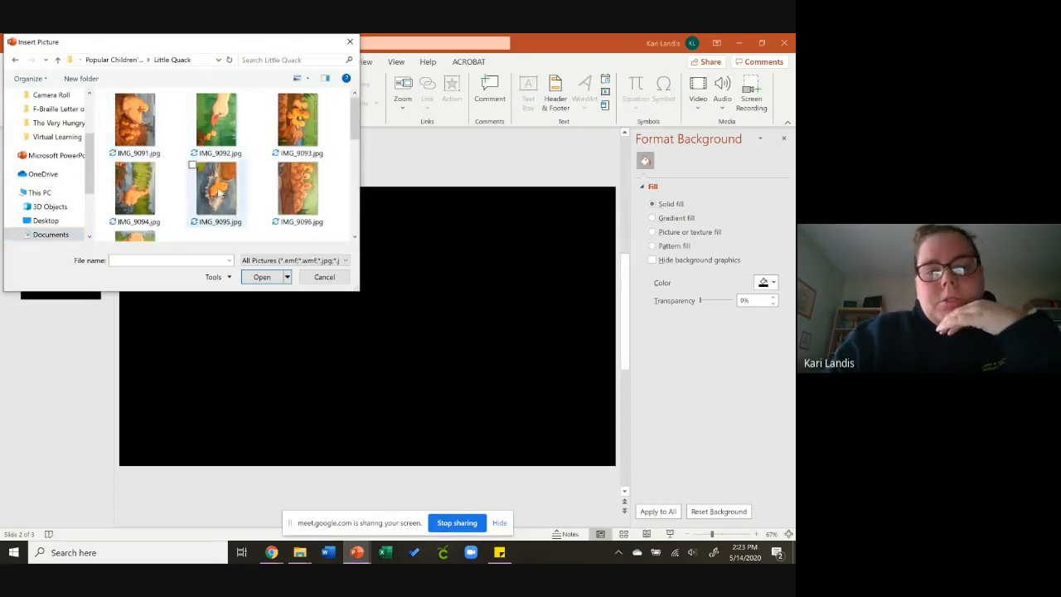
Insert IMG_9091.jpg on slide 2 and rotate the picture left 90°.
left_click(135, 122)
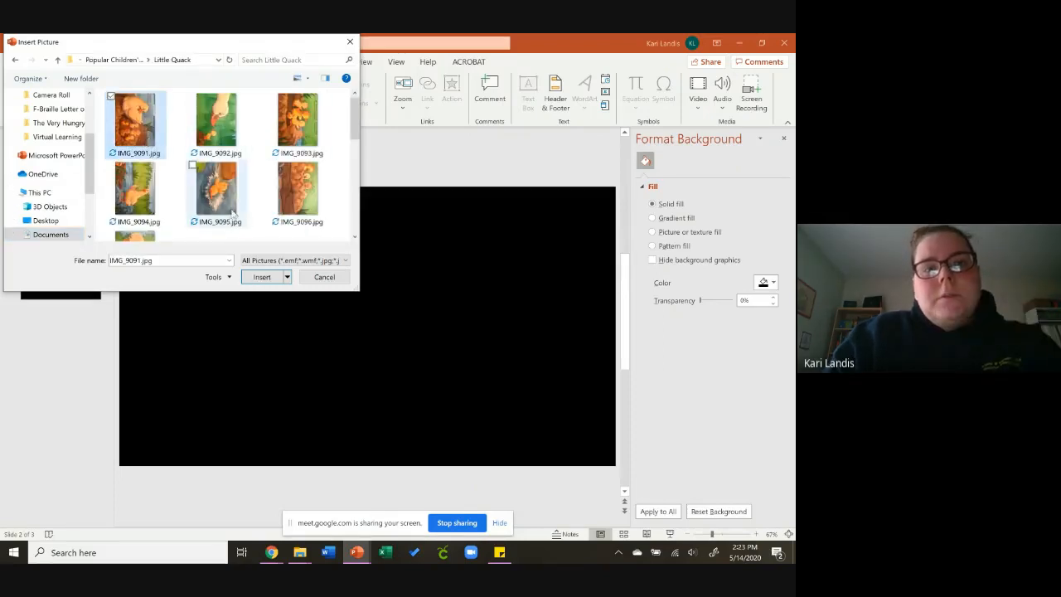
left_click(263, 277)
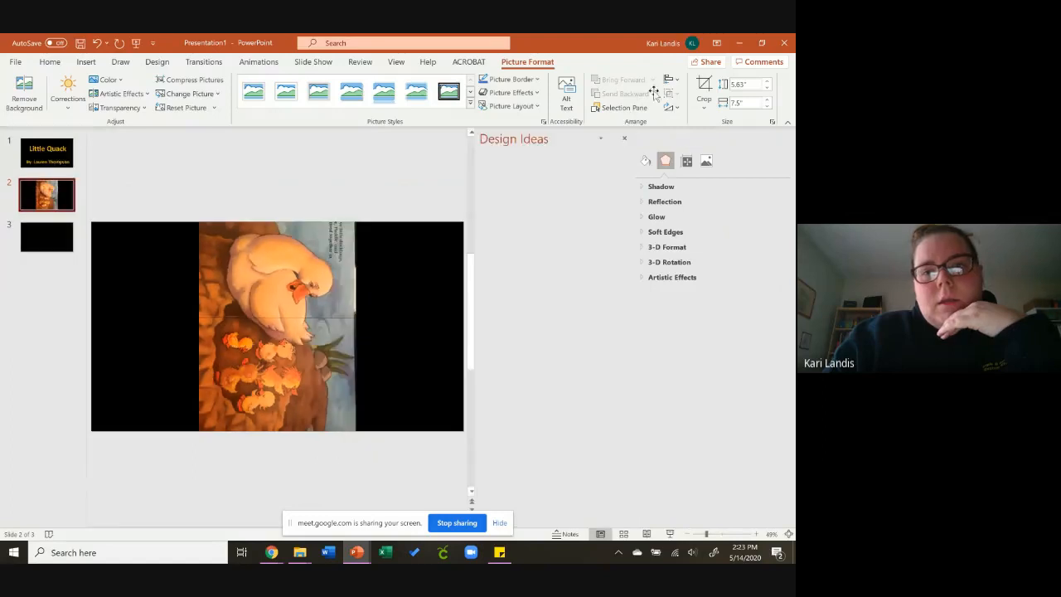
left_click(675, 109)
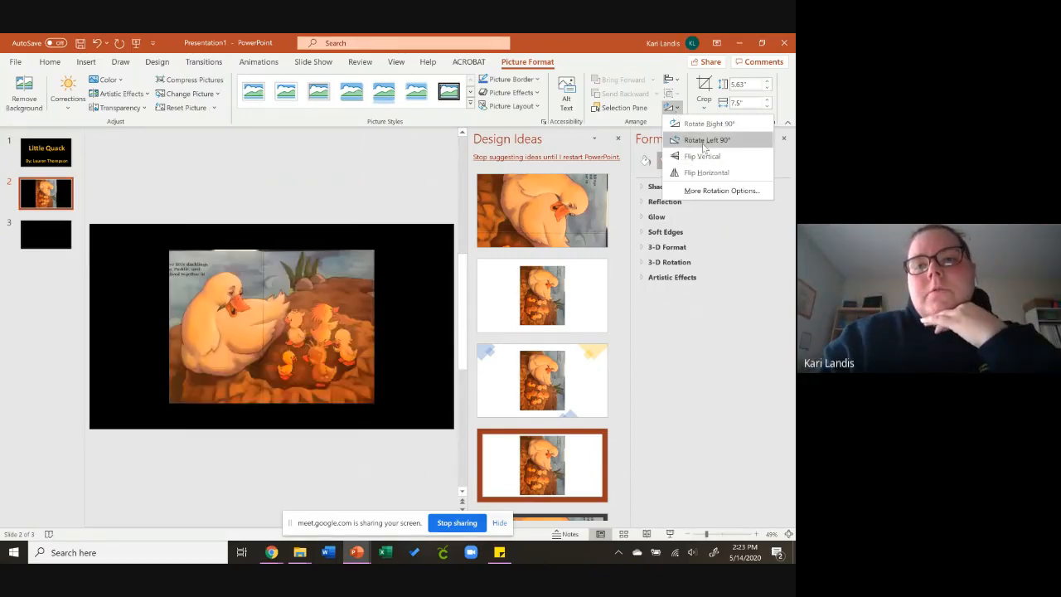
left_click(704, 141)
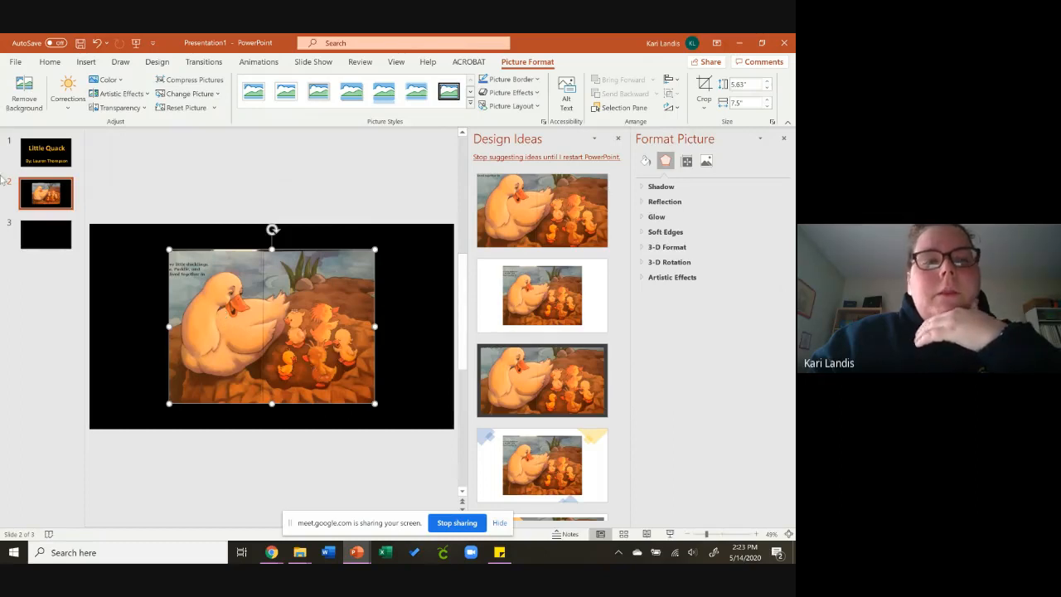
Remove the background of the duck picture on slide 2, marking the mother duck's back and the missing ducklings as areas to keep.
left_click(24, 93)
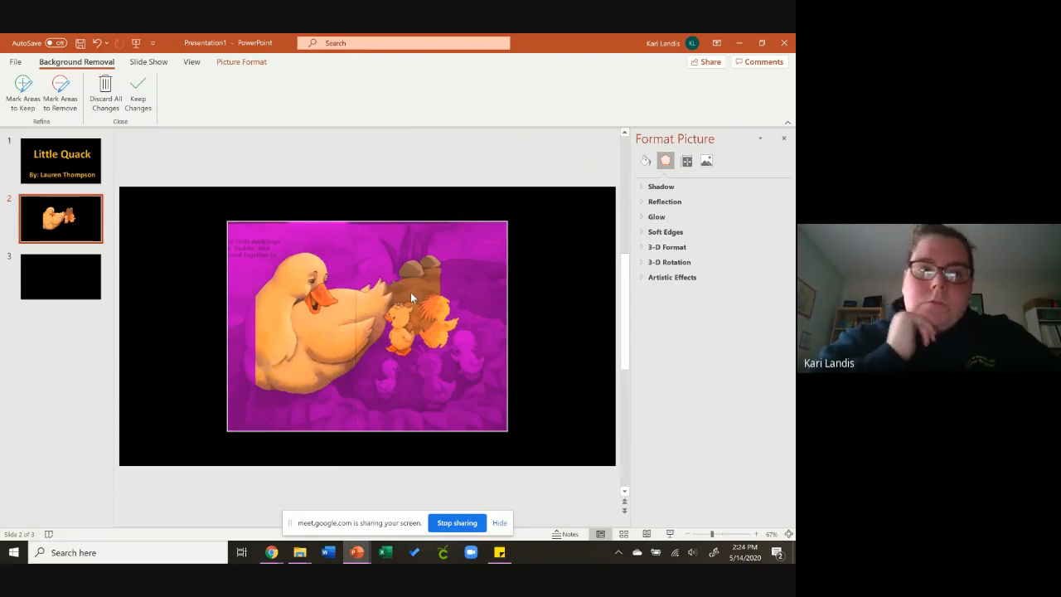
left_click(23, 90)
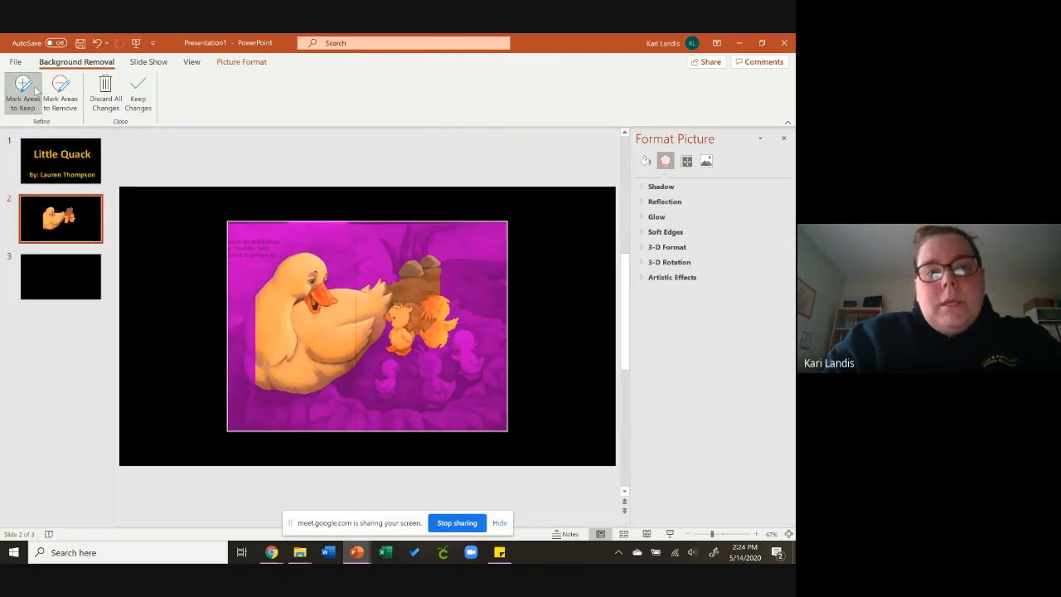
left_click(31, 91)
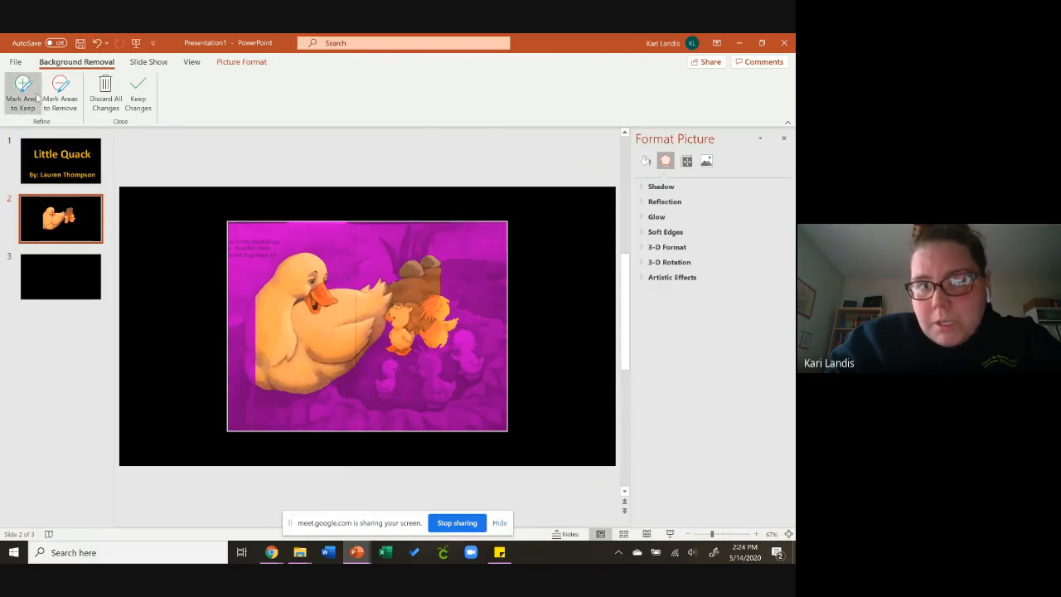
left_click(30, 98)
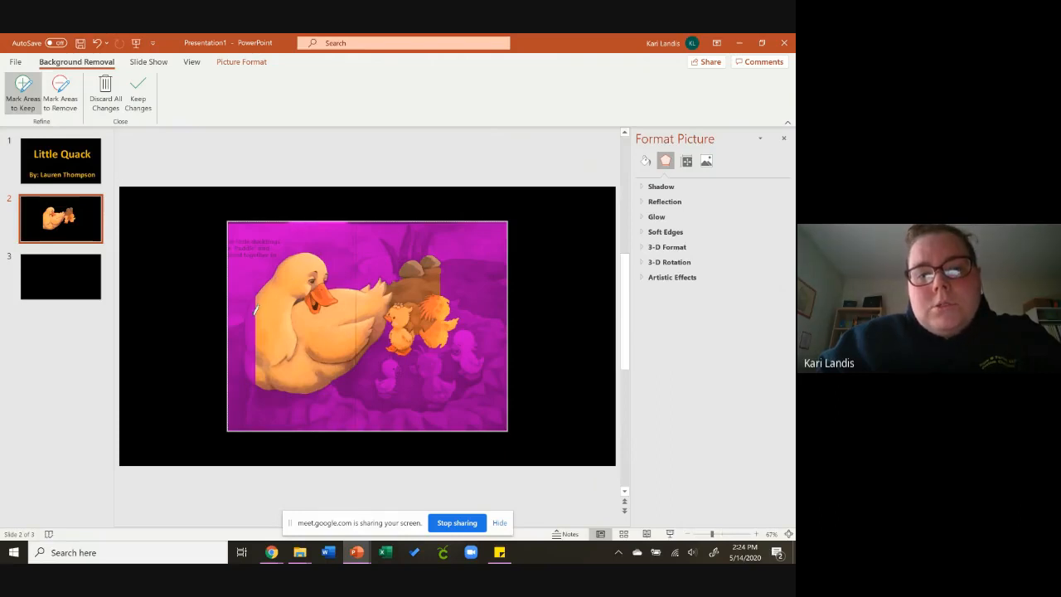
left_click_drag(255, 310, 252, 373)
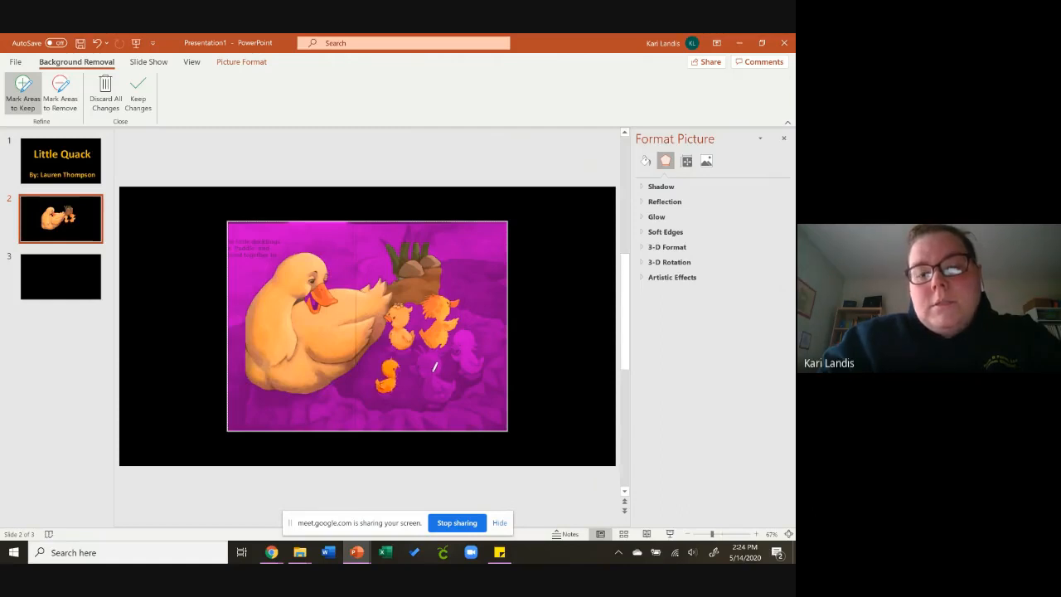
left_click_drag(433, 365, 444, 404)
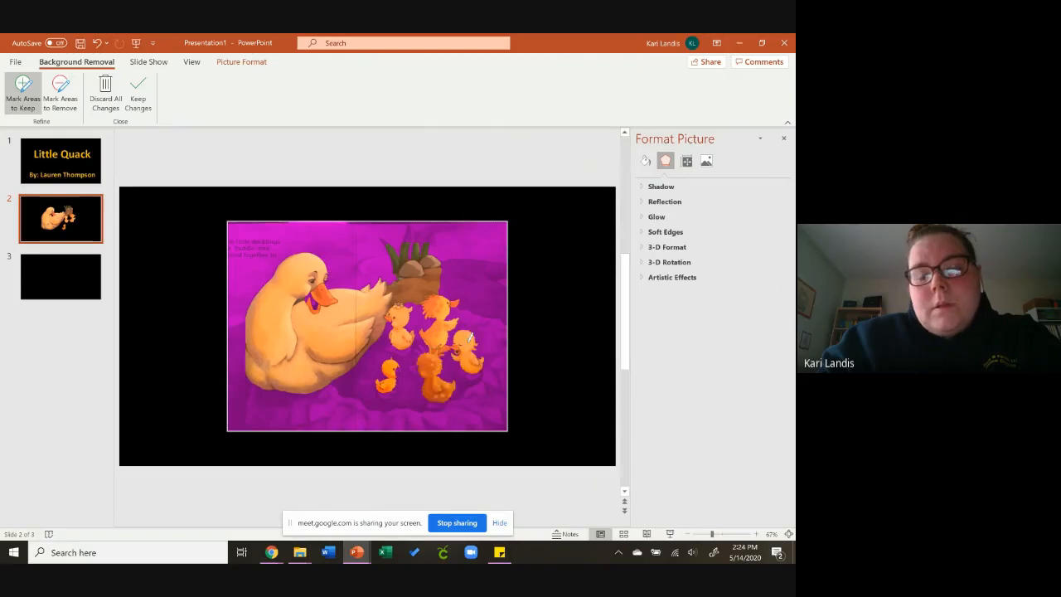
scroll(470, 341, "down", 1)
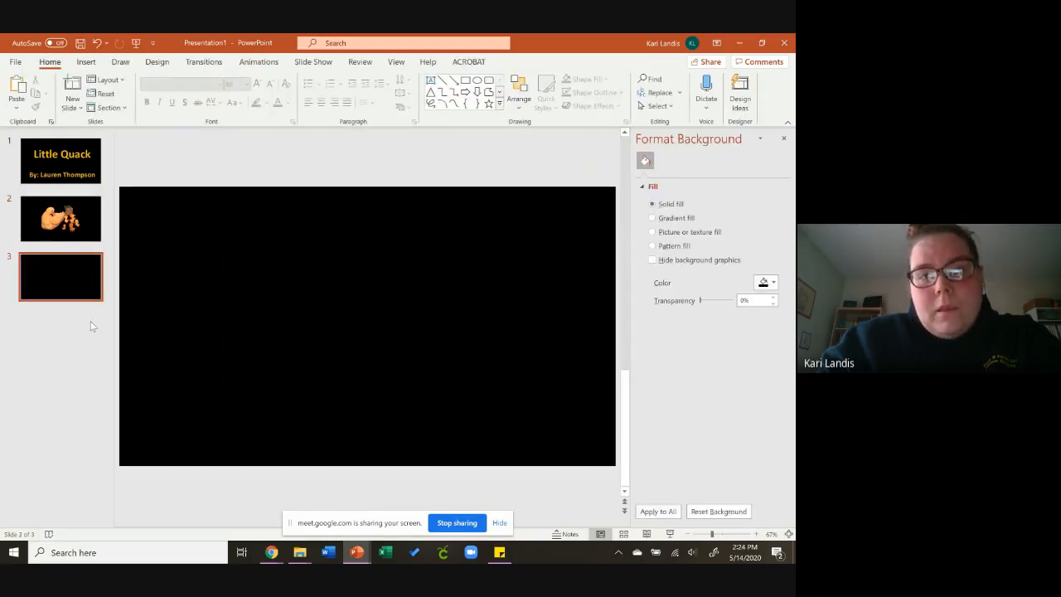
Reopen background removal for the slide 2 picture and mark the ducklings' missing details, such as beaks and feet, as areas to keep.
left_click(67, 221)
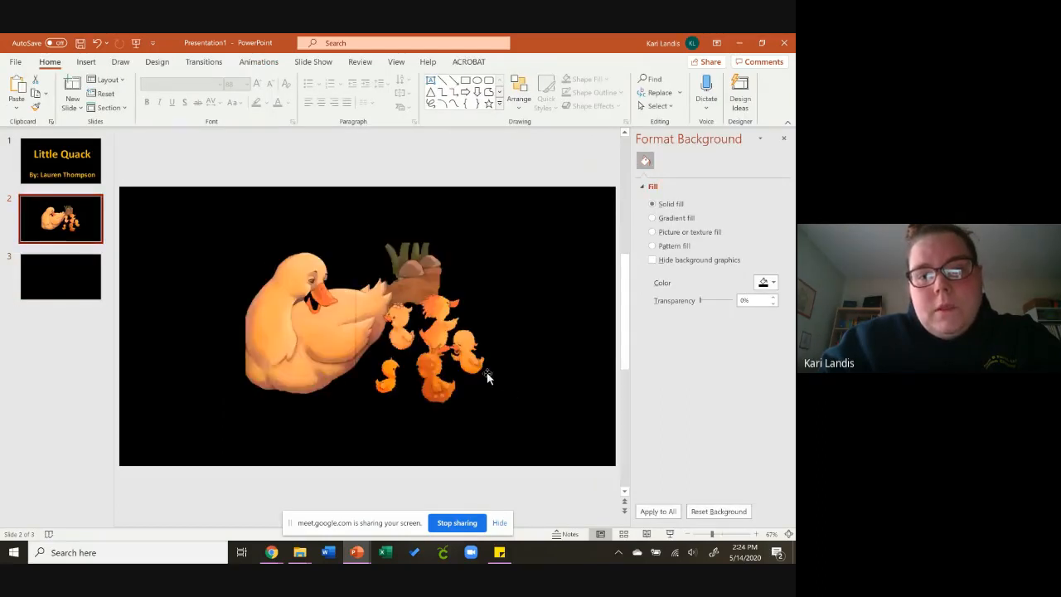
left_click(291, 367)
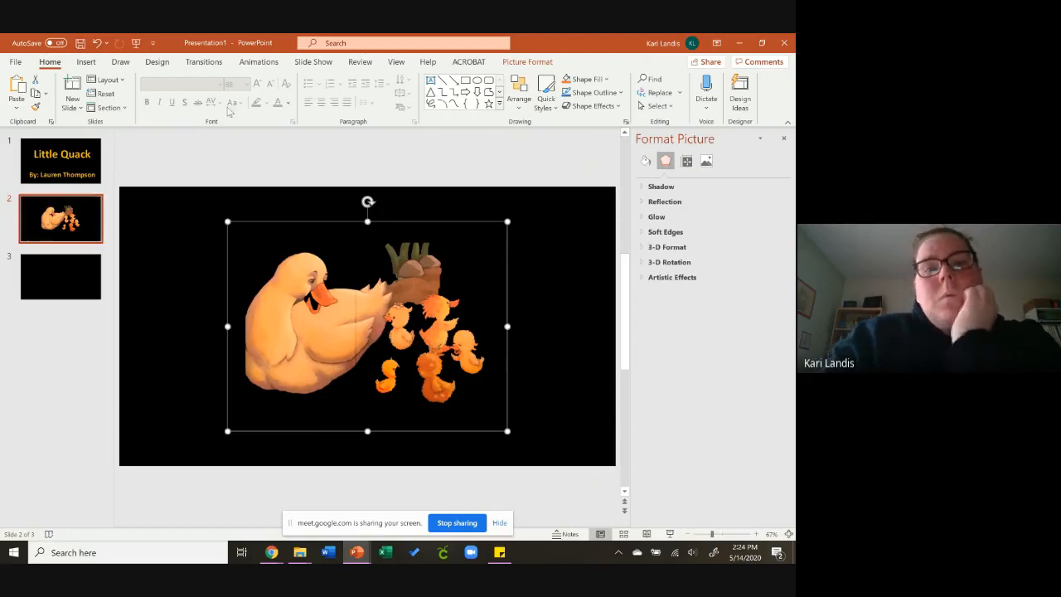
left_click(527, 61)
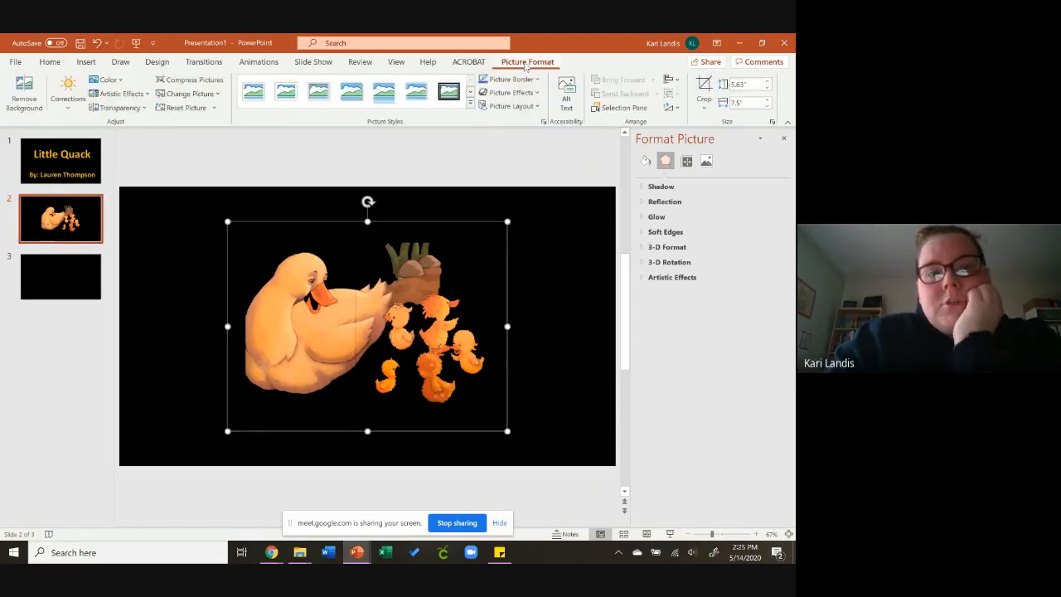
left_click(21, 91)
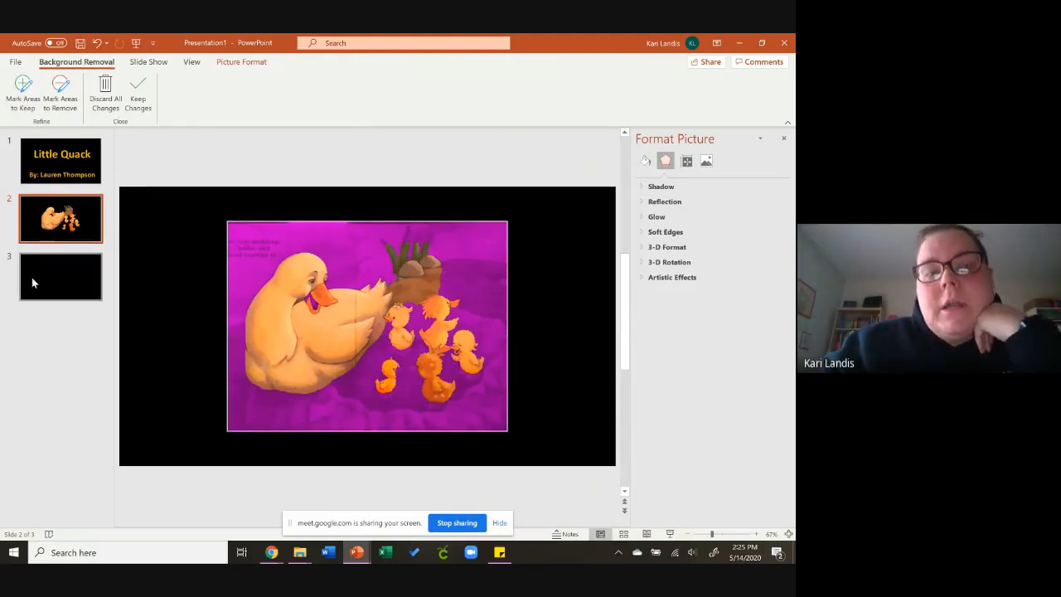
left_click(33, 98)
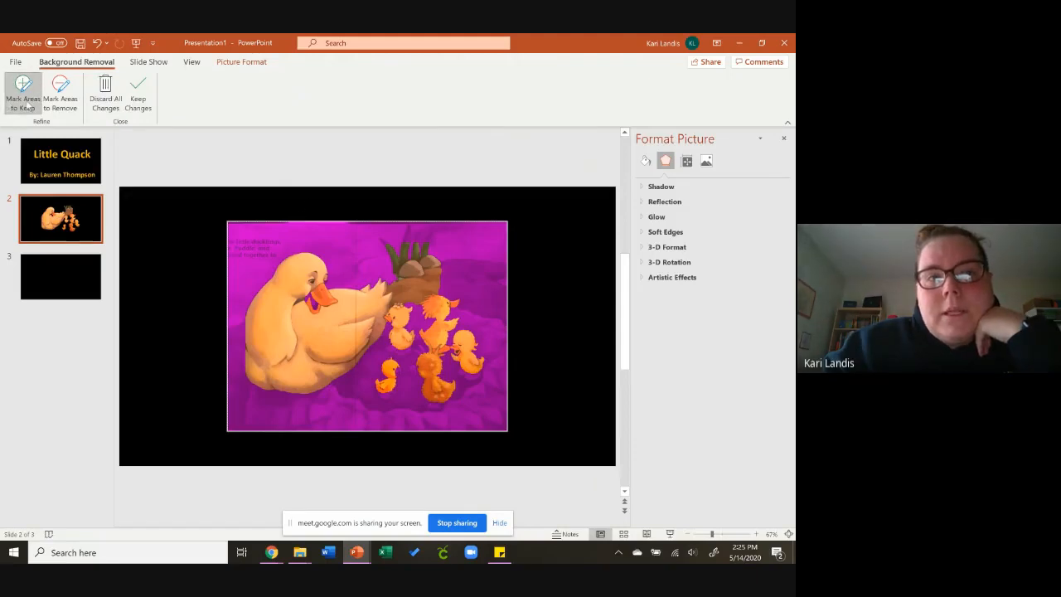
left_click(435, 402)
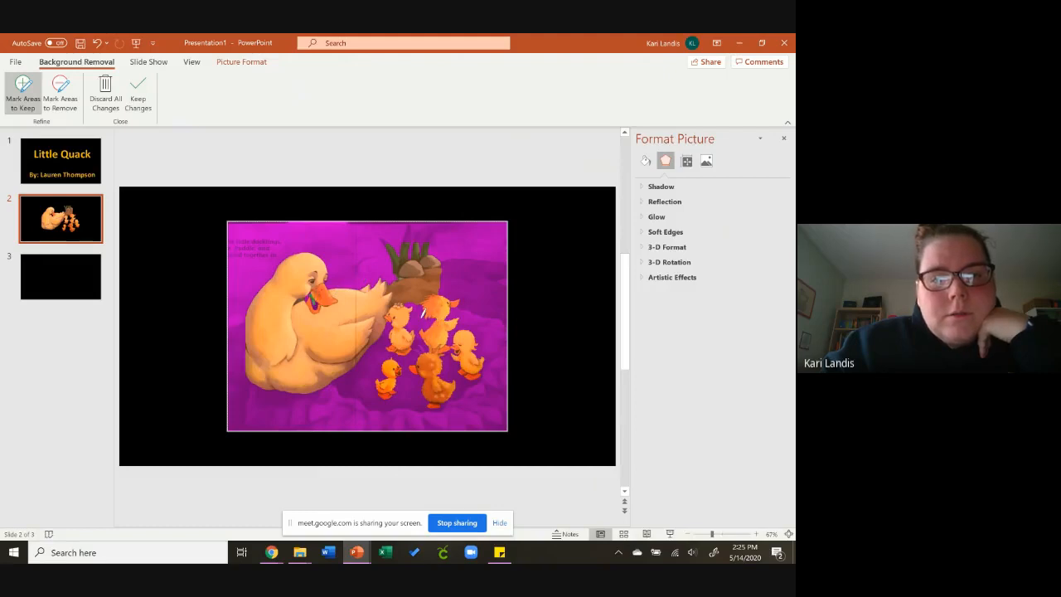
Remove the rocks and grass above the ducklings from the picture, and move the cutout to the lower-left area of slide 2.
left_click(65, 91)
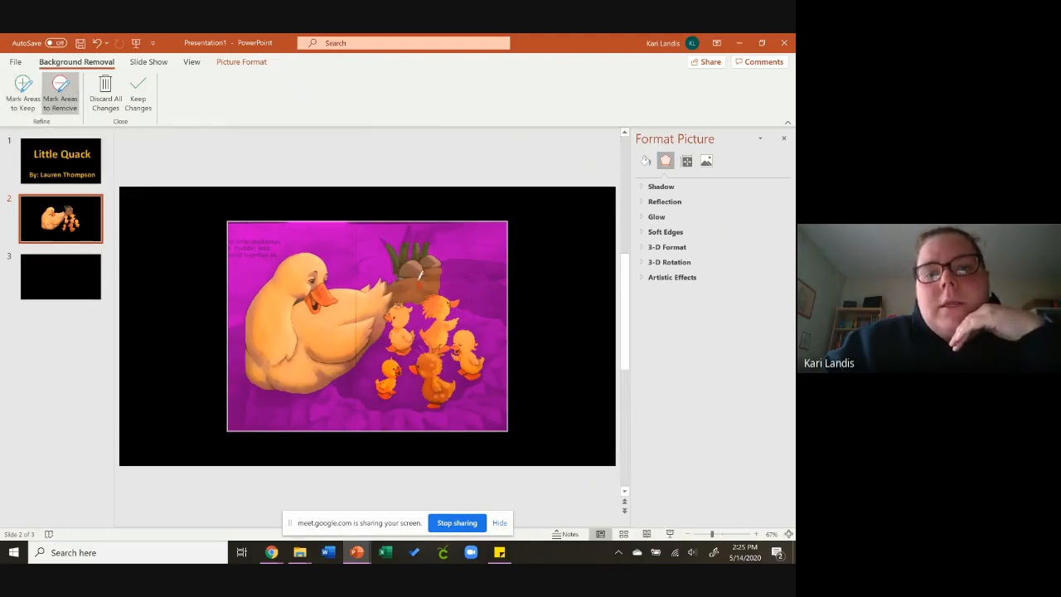
left_click_drag(418, 280, 391, 246)
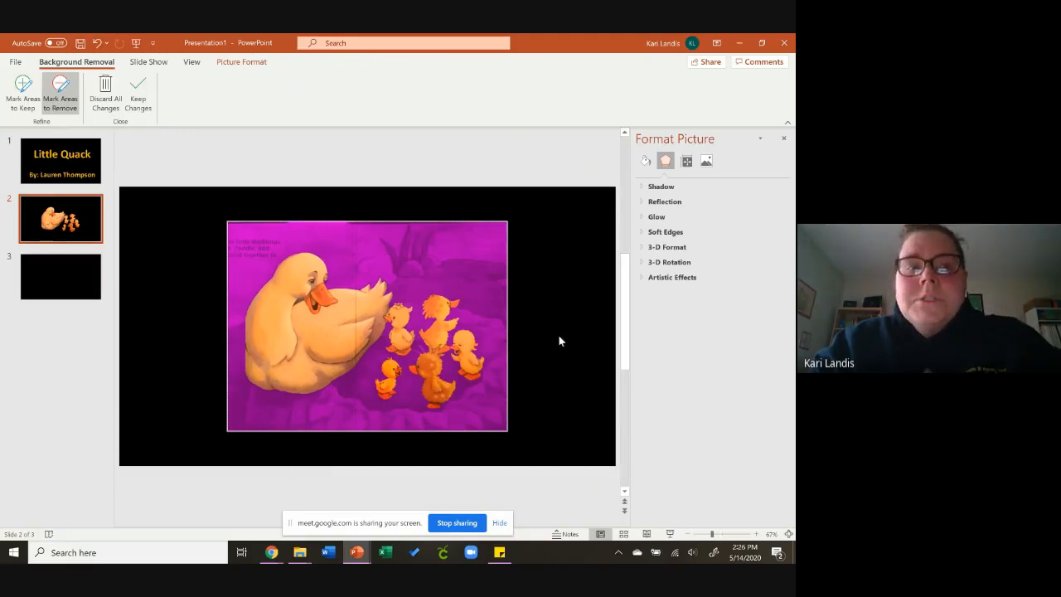
left_click(137, 99)
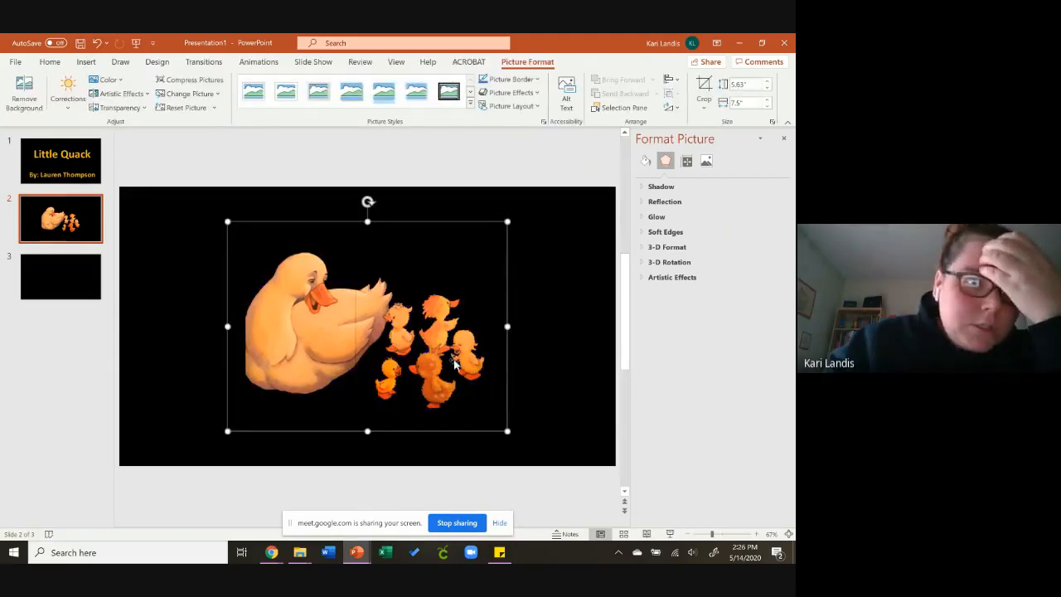
left_click_drag(450, 358, 355, 398)
left_click(550, 405)
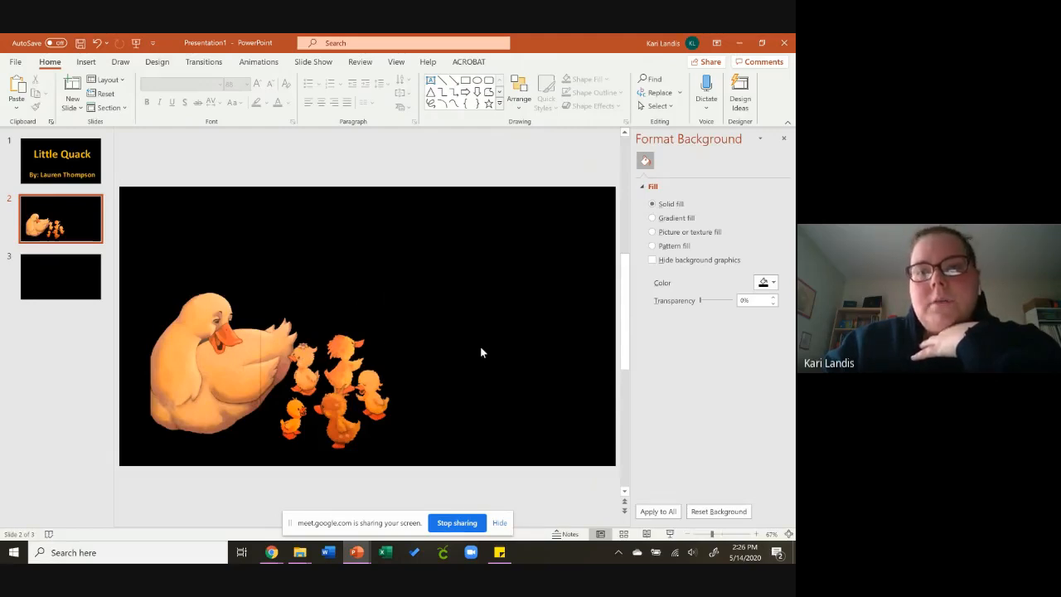
Record an audio clip about 2 seconds long for slide 2, play it back and insert it on the slide.
left_click(88, 64)
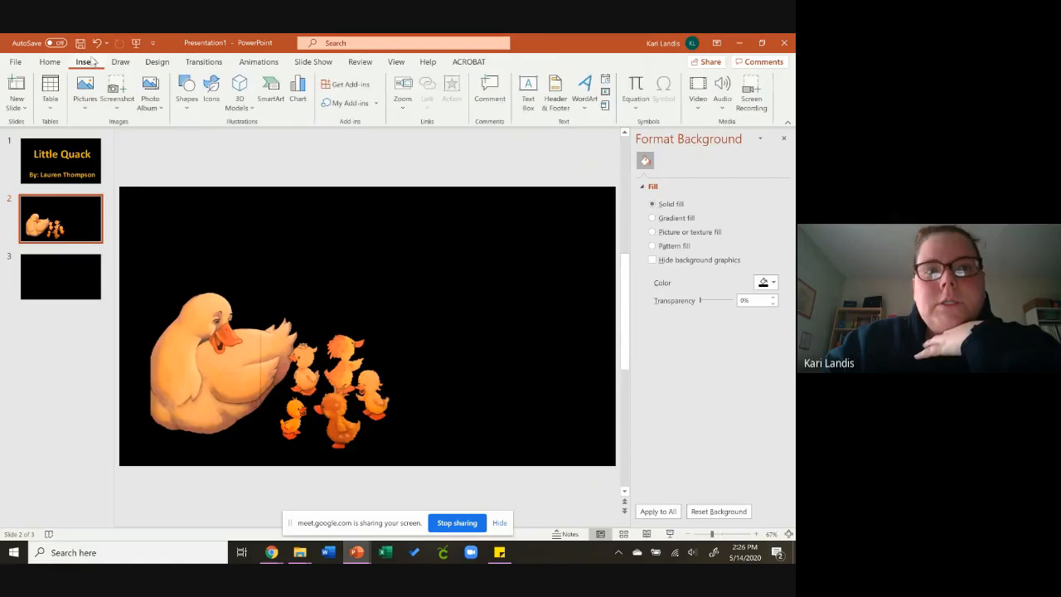
left_click(722, 106)
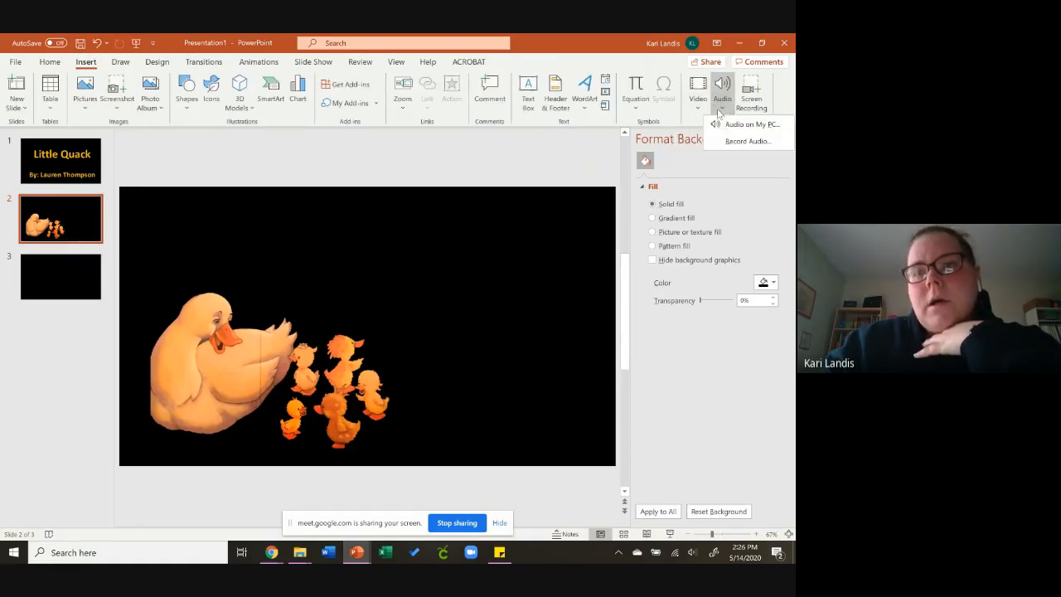
left_click(748, 142)
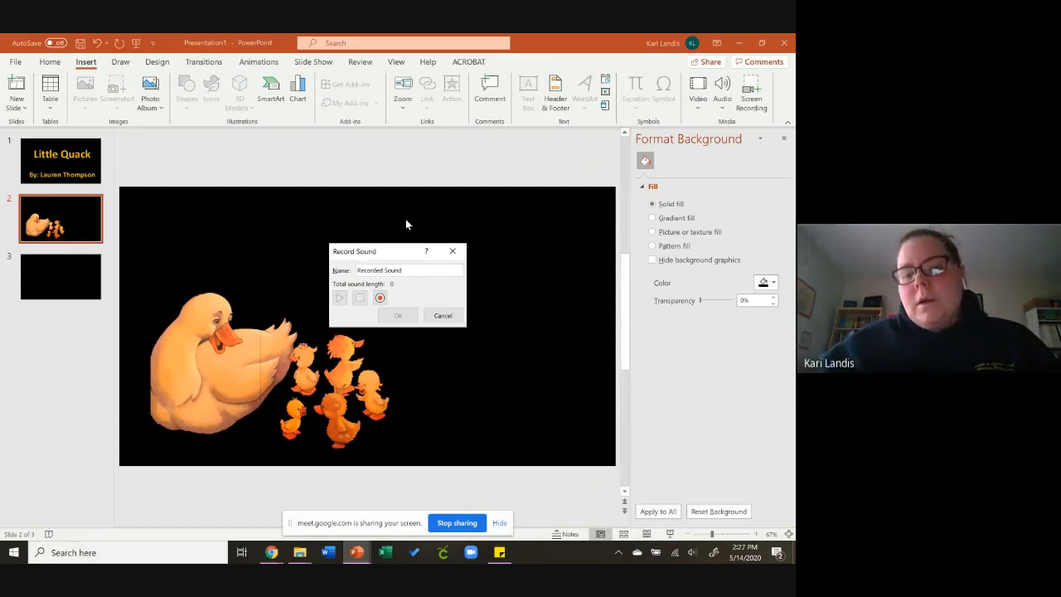
left_click(380, 298)
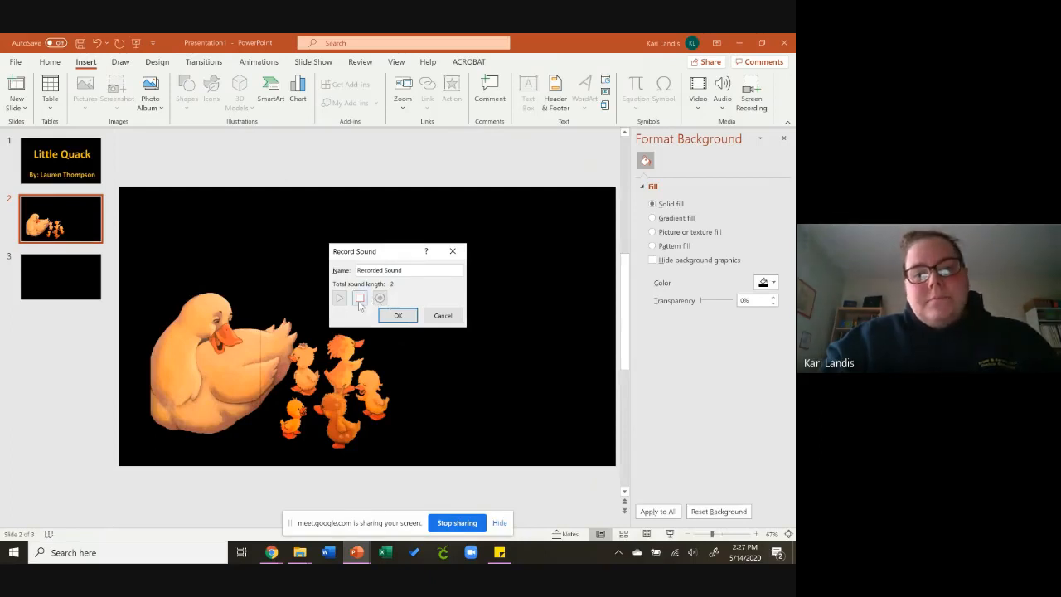
left_click(360, 299)
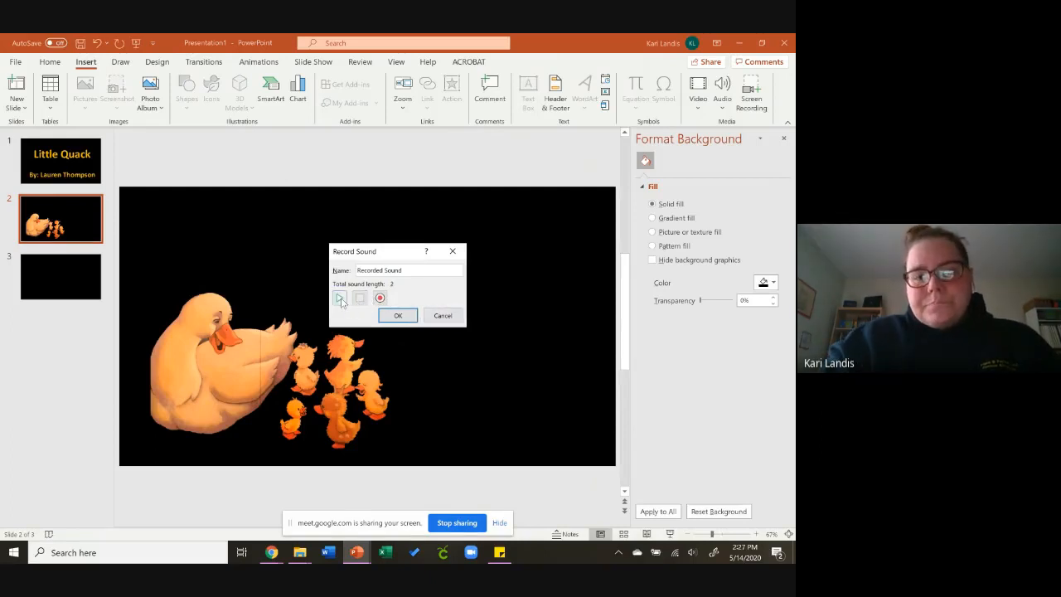
left_click(340, 299)
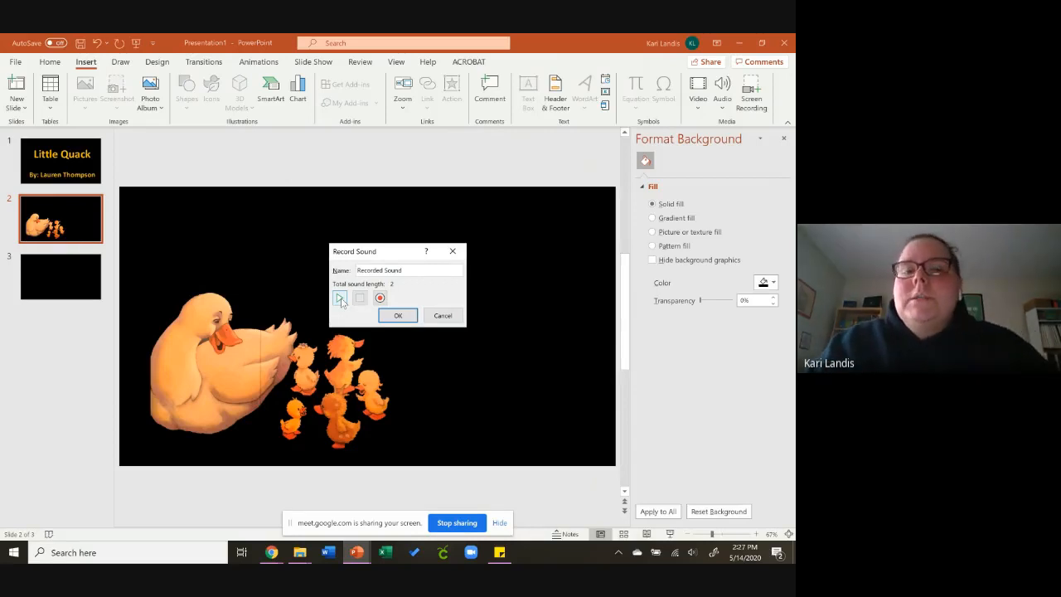
left_click(399, 316)
Move the audio icon to the bottom-right corner of slide 2, clear of the duck picture.
mouse_move(368, 327)
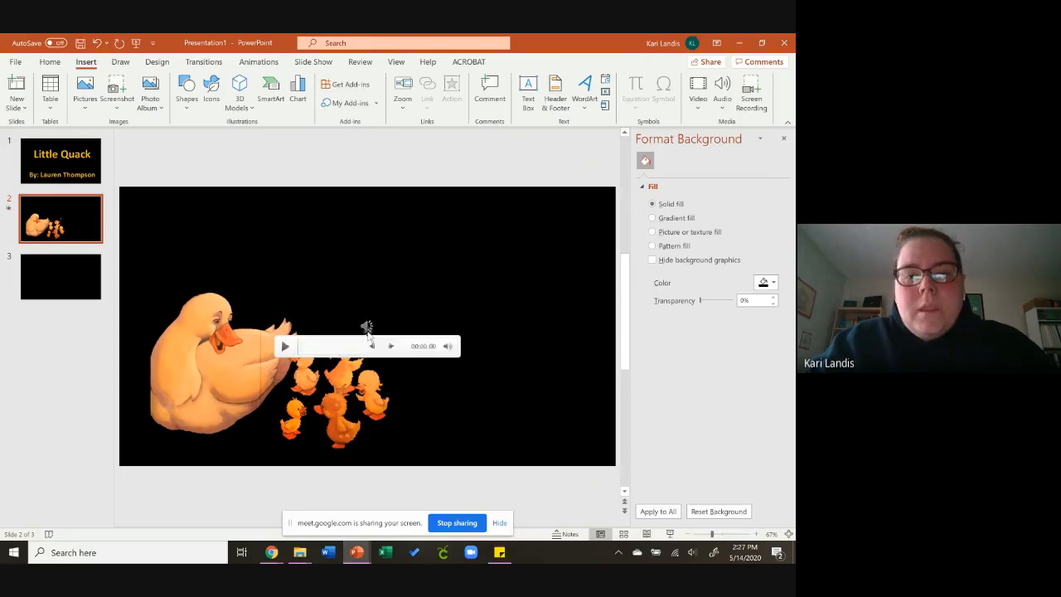
left_click_drag(368, 326, 596, 446)
left_click(552, 438)
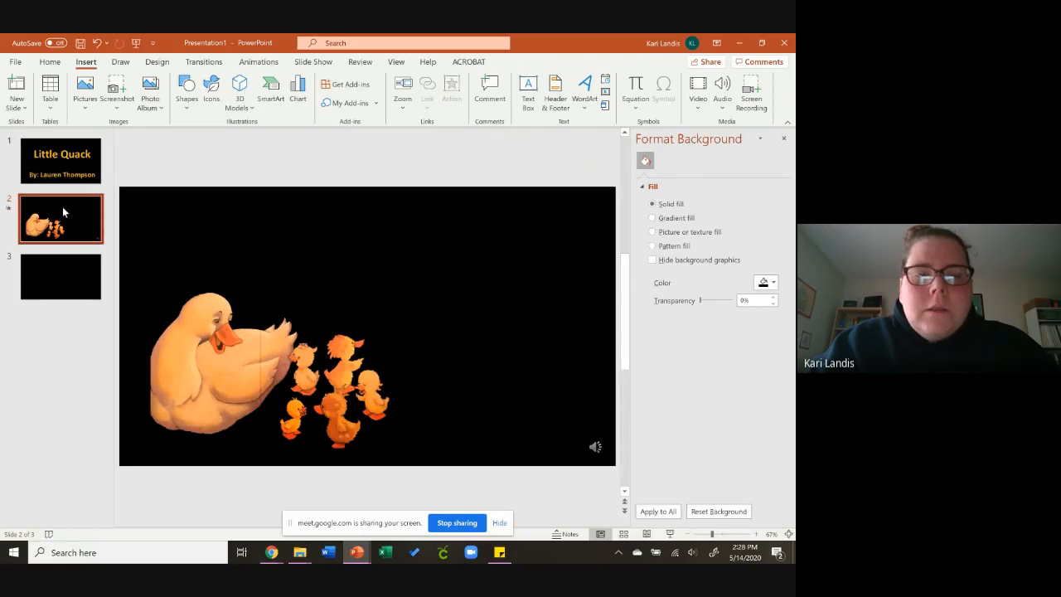
left_click(62, 275)
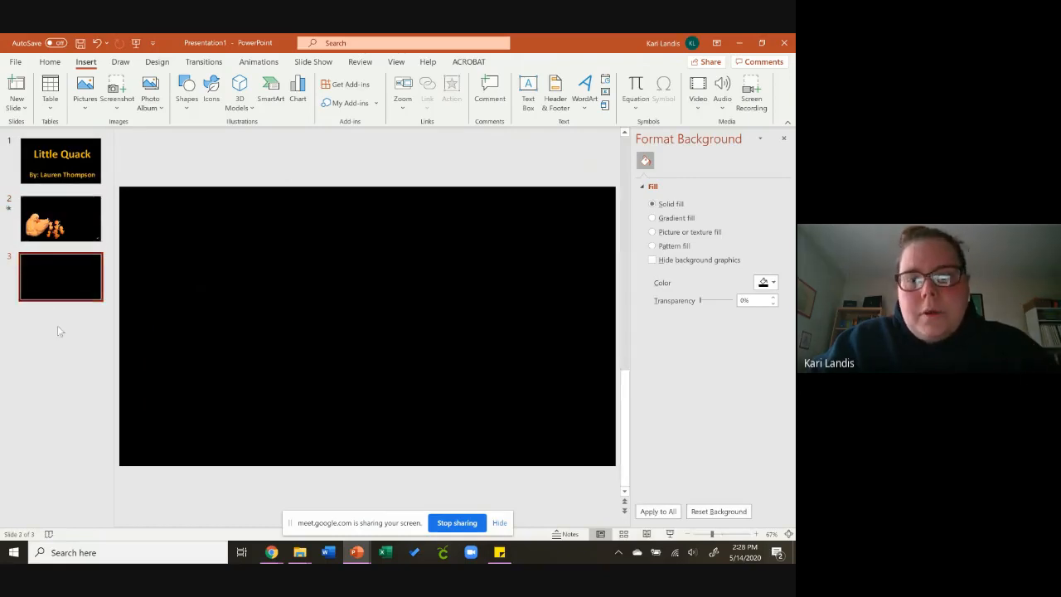
left_click(57, 221)
left_click(79, 180)
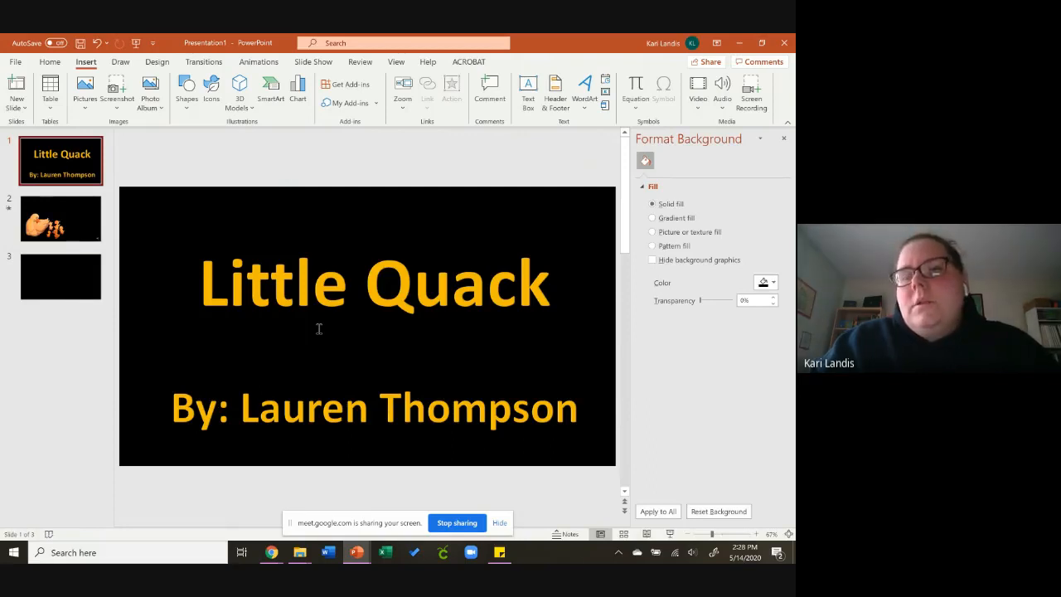
Start exporting the presentation as a Full HD (1080p) video with 5 seconds per slide and no recorded timings or narrations.
left_click(18, 63)
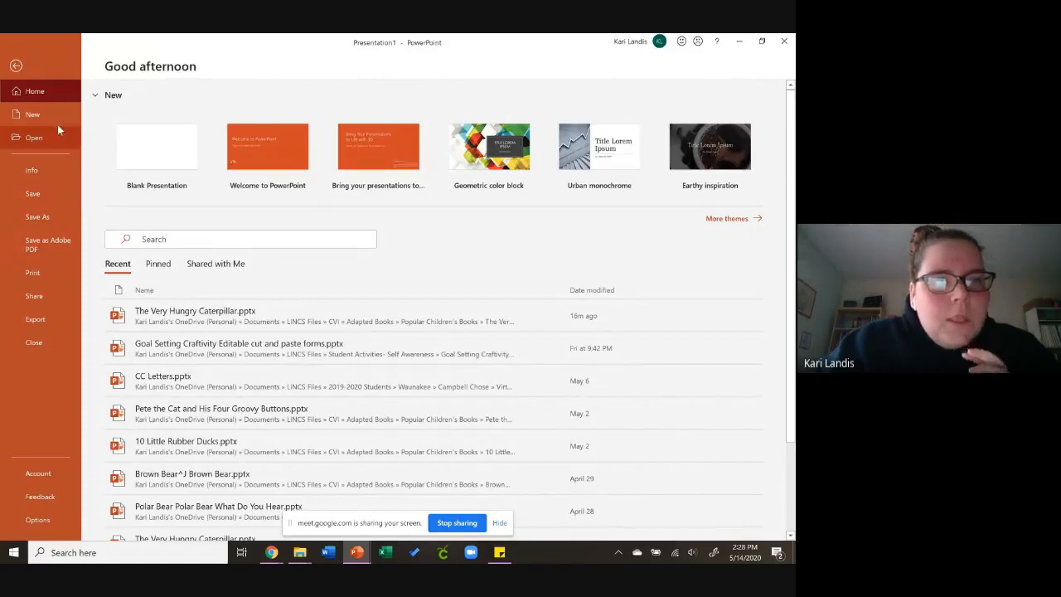
left_click(45, 318)
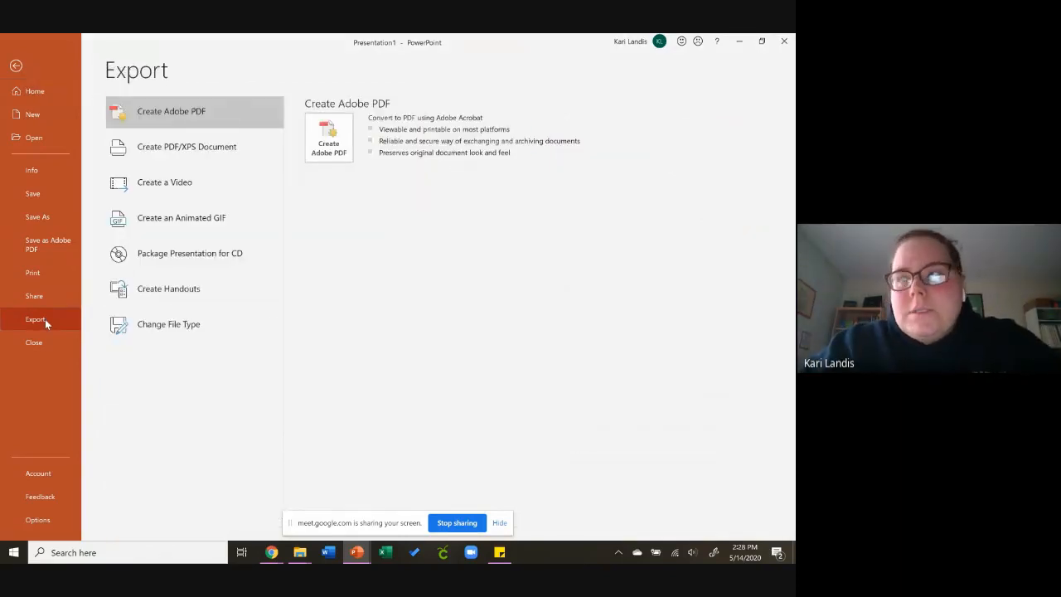
left_click(186, 188)
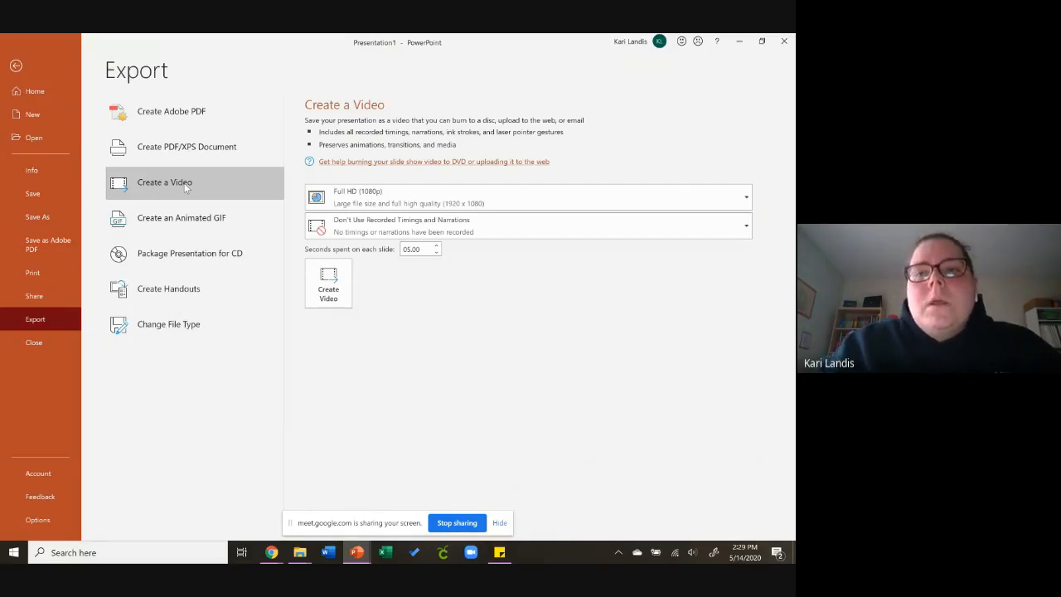
left_click(330, 286)
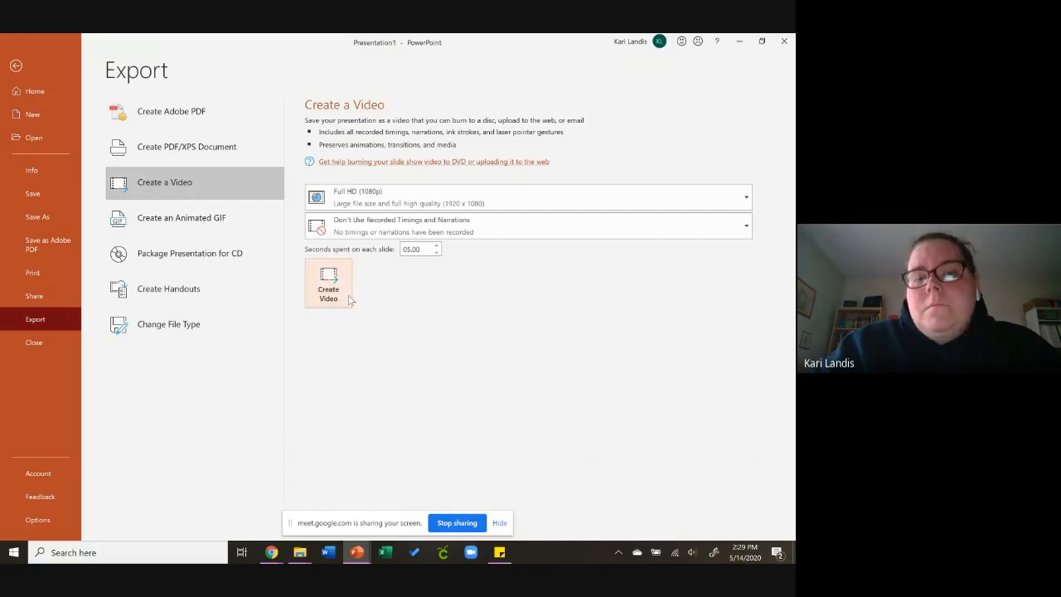